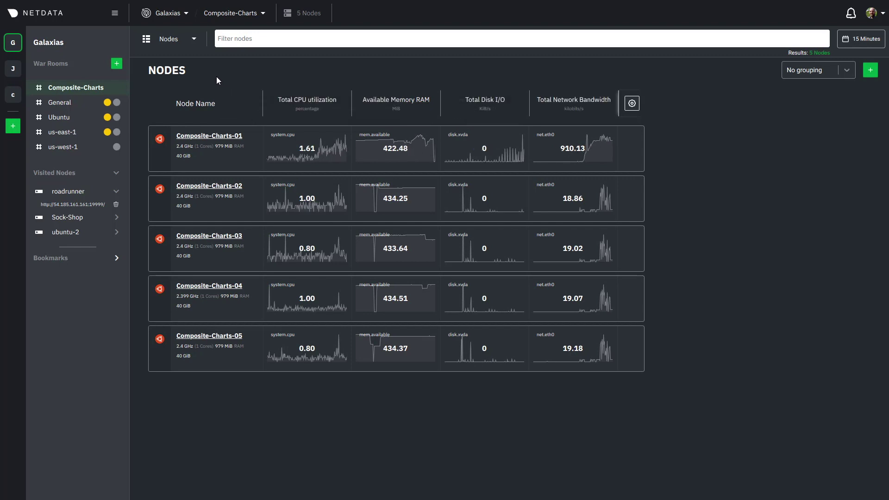
- Switch the room to the Overview dashboard and check its list of 5 nodes
click(195, 39)
click(168, 86)
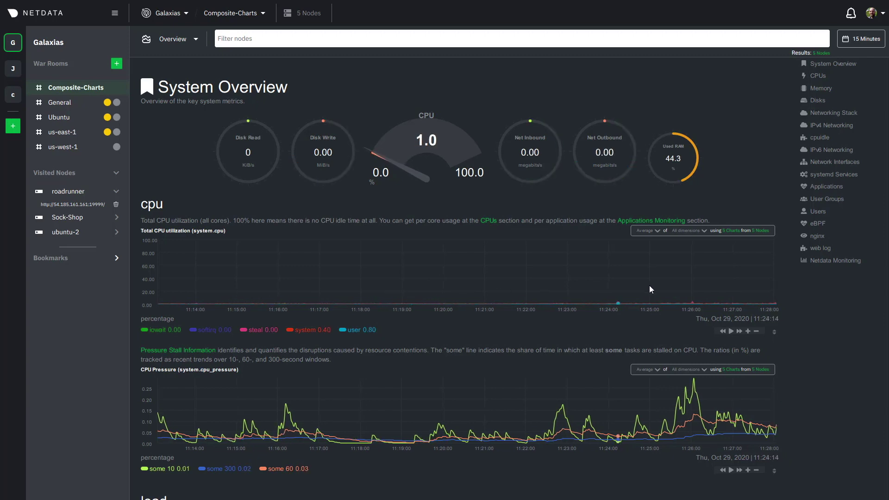
click(762, 231)
click(761, 234)
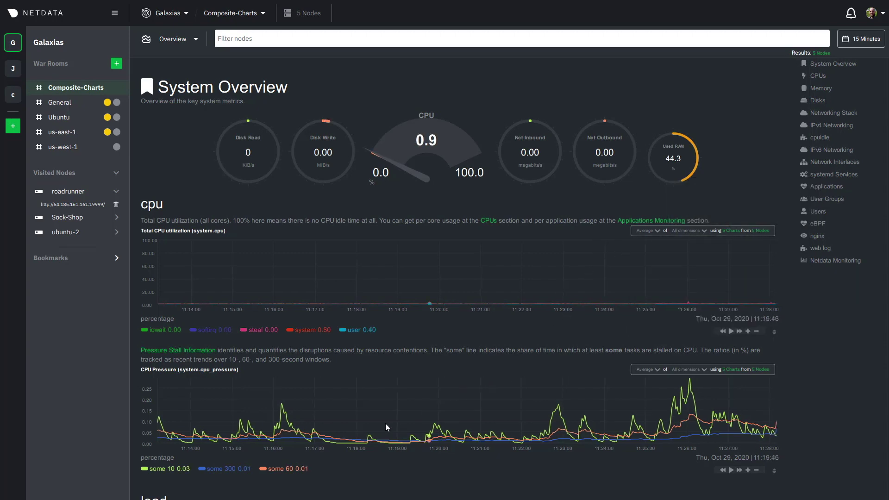
- Pan the CPU Pressure chart back and forth in time, then resume live updating
drag(385, 423, 556, 416)
scroll(574, 401, down, 4)
drag(355, 257, 564, 243)
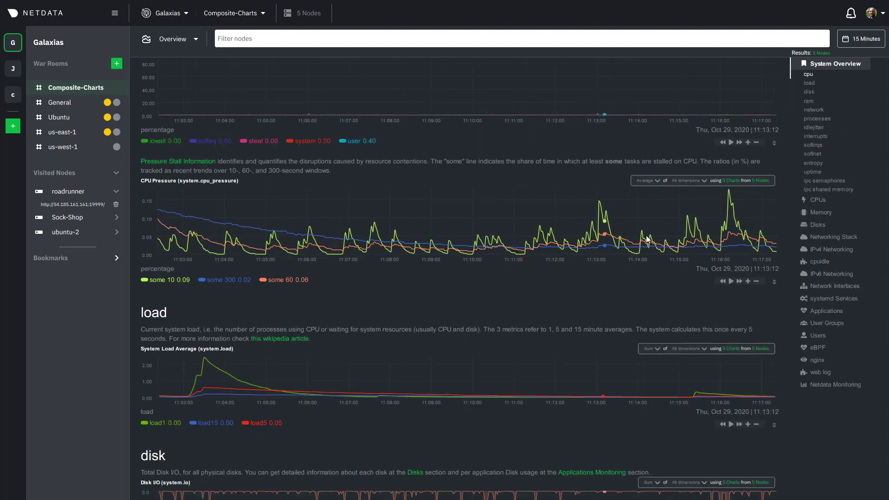
drag(648, 239, 437, 241)
click(731, 281)
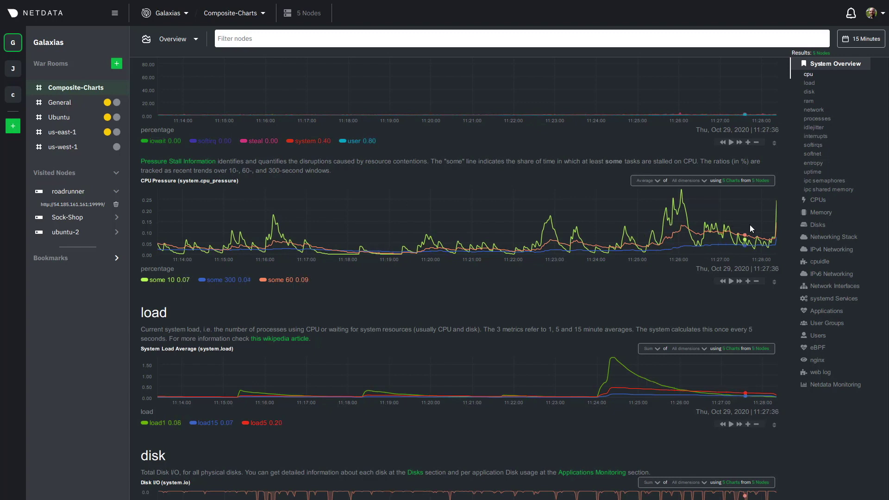
- Visit the Disks, Applications, Users and web log sections, then review System Overview's load and disk charts
click(818, 226)
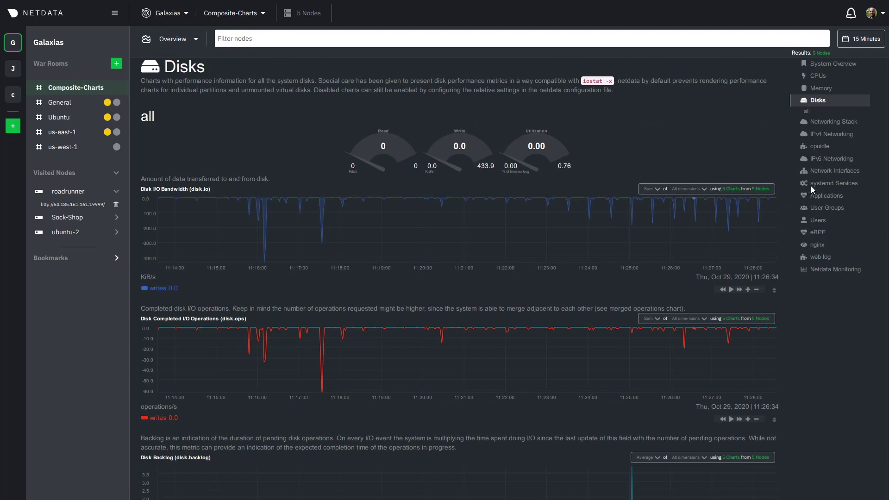
click(827, 196)
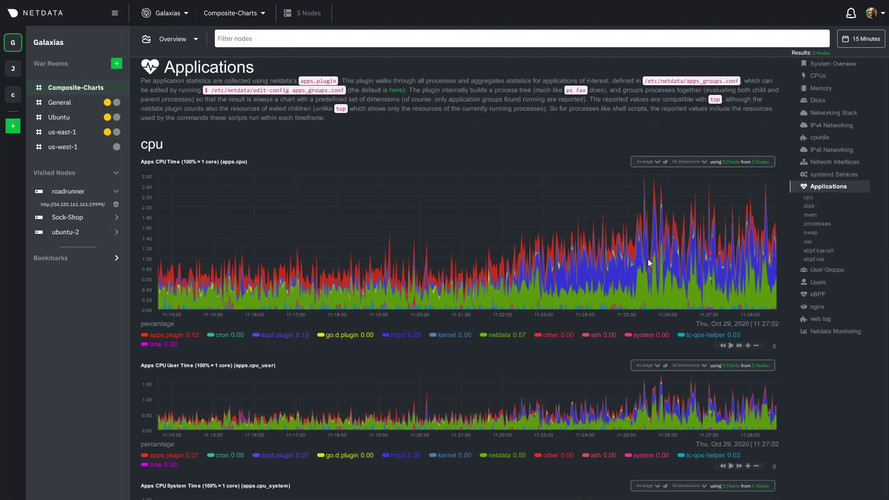
click(824, 284)
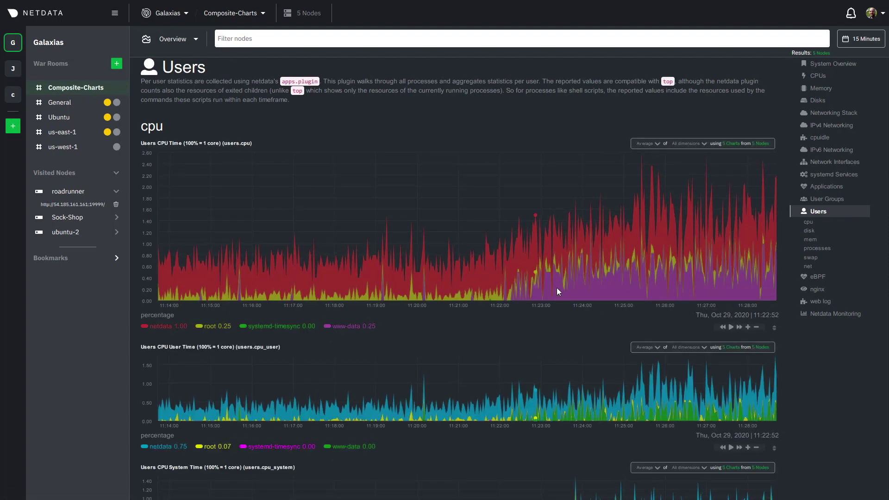
click(833, 306)
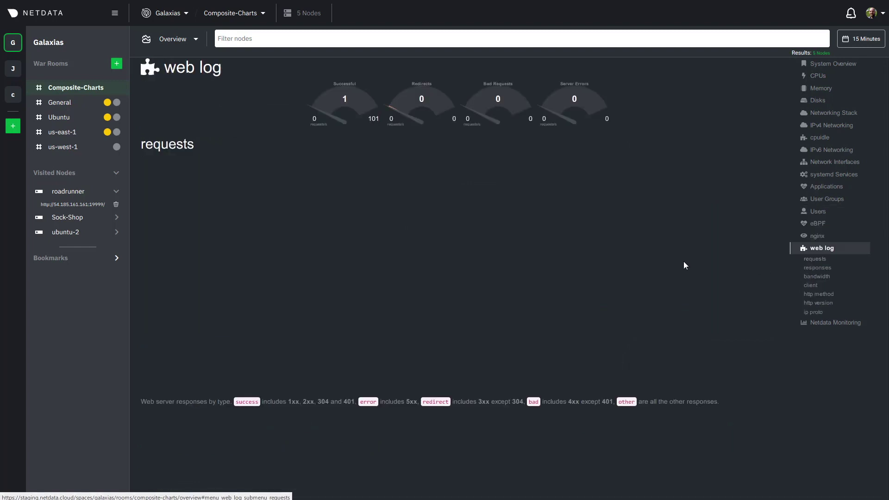
click(824, 67)
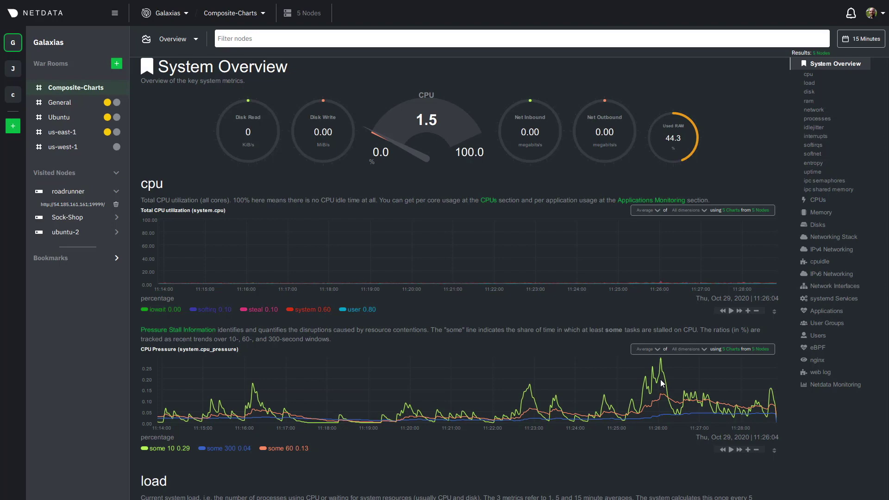
scroll(660, 382, down, 7)
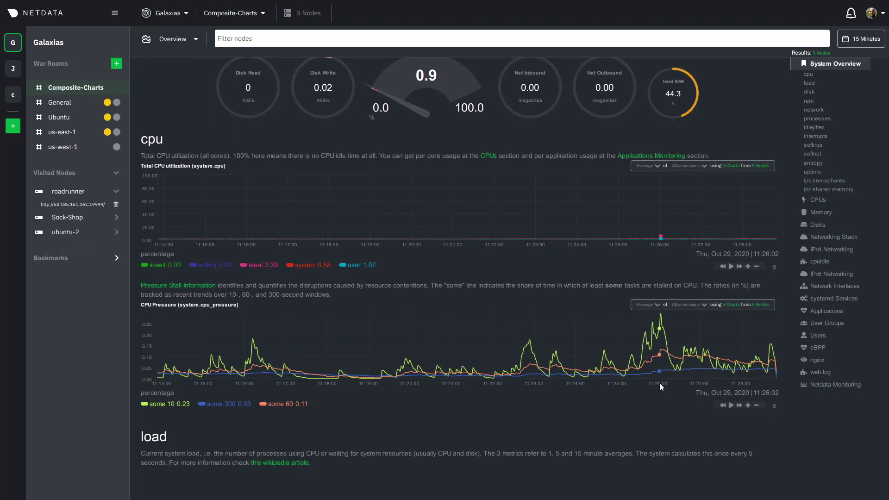
scroll(664, 347, down, 2)
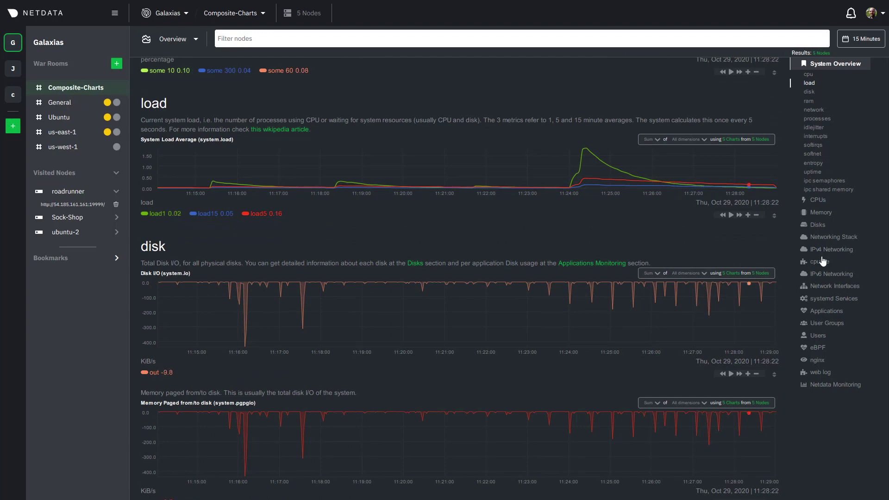
- Jump to the Applications cpu charts and bring up the Apps CPU Time aggregate choices
click(827, 310)
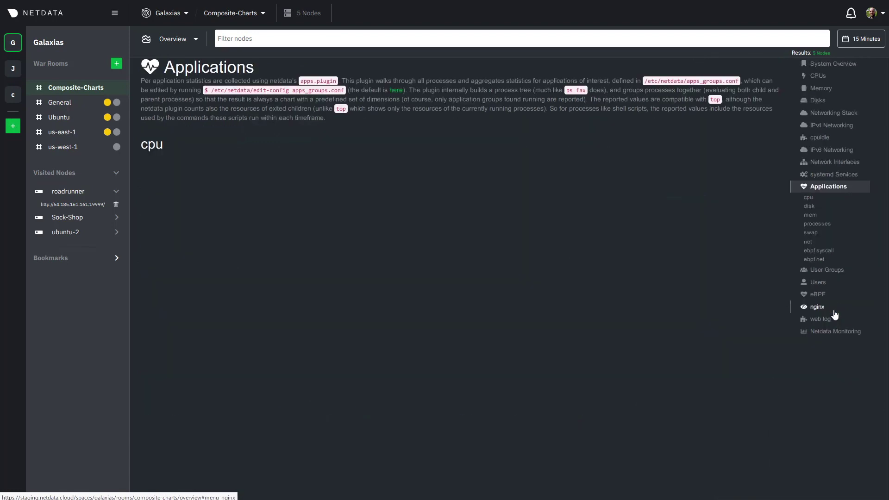
click(829, 198)
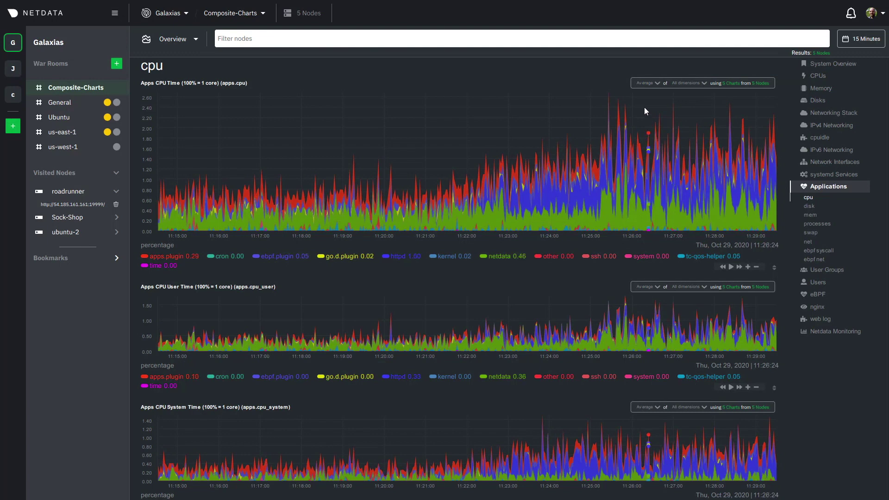
click(657, 82)
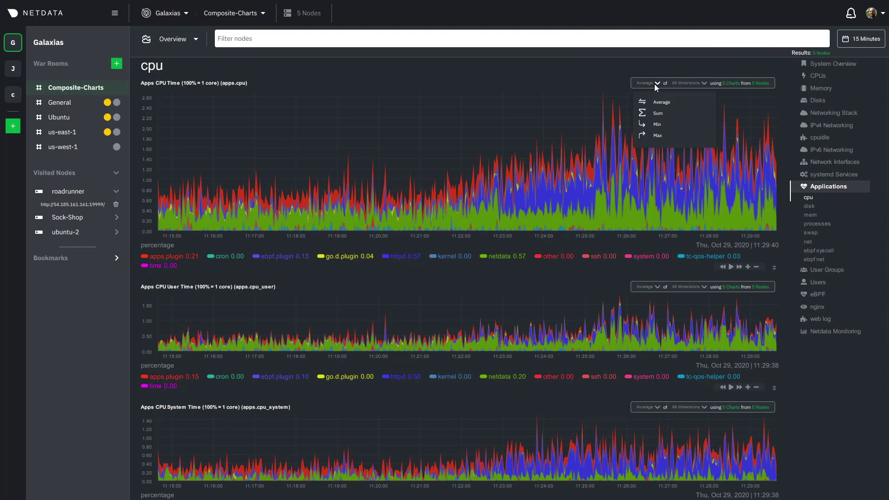
- Try Sum, Min and Max aggregation on Apps CPU Time, then return to Average
click(658, 113)
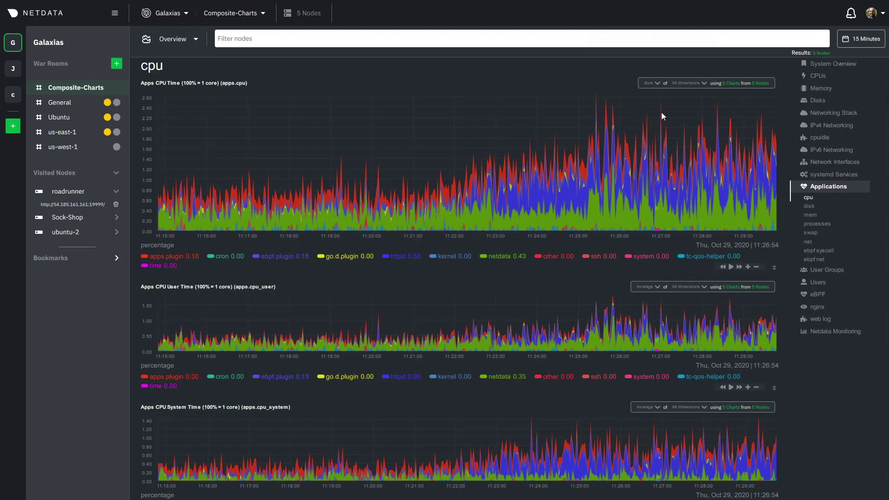
click(657, 82)
click(661, 123)
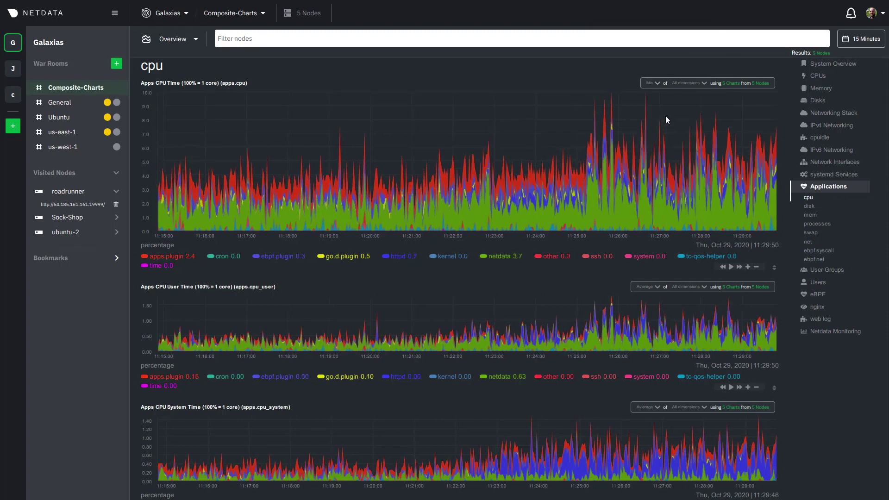
click(658, 83)
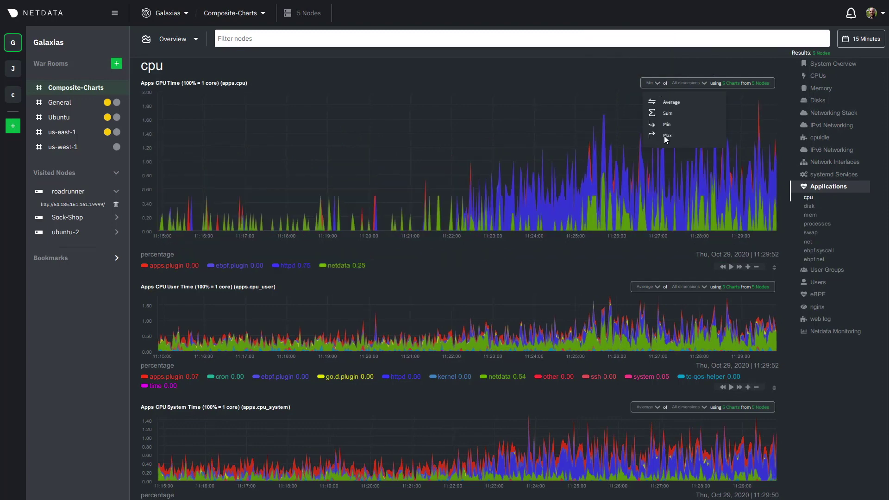
click(664, 134)
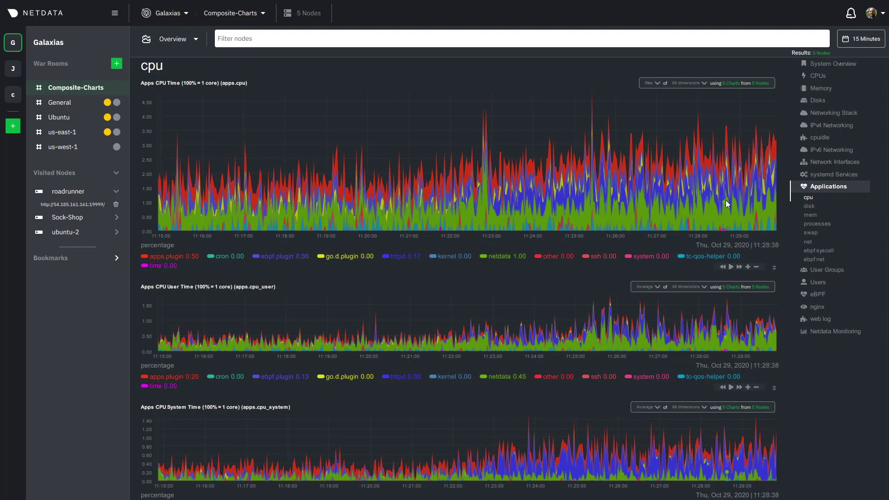
click(655, 84)
click(668, 101)
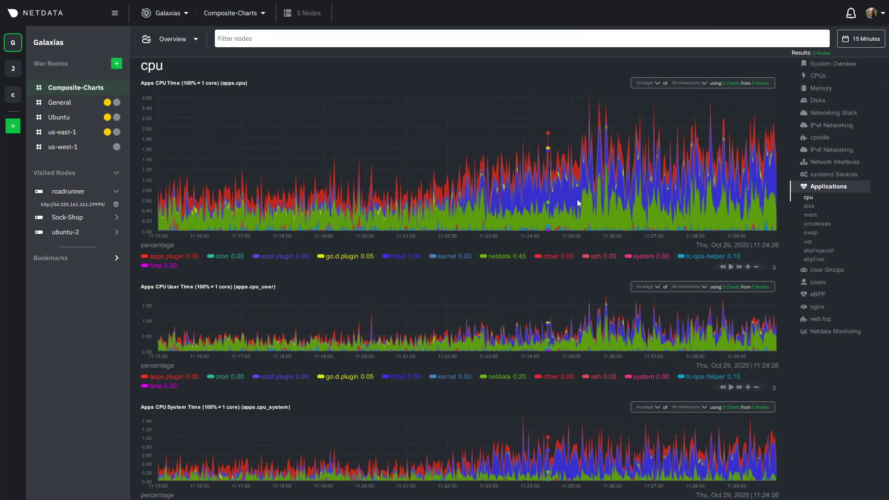
- Compare Max once more, restore Average, and isolate the httpd dimension
click(654, 84)
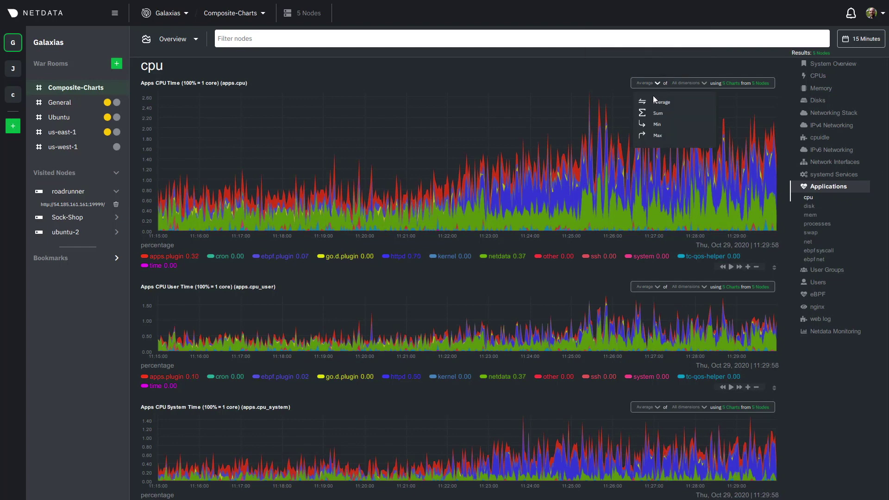
click(659, 133)
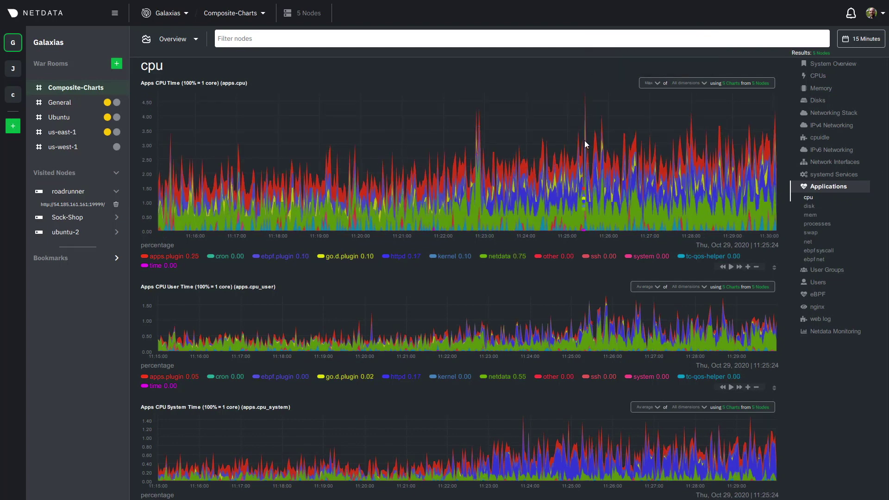
click(656, 85)
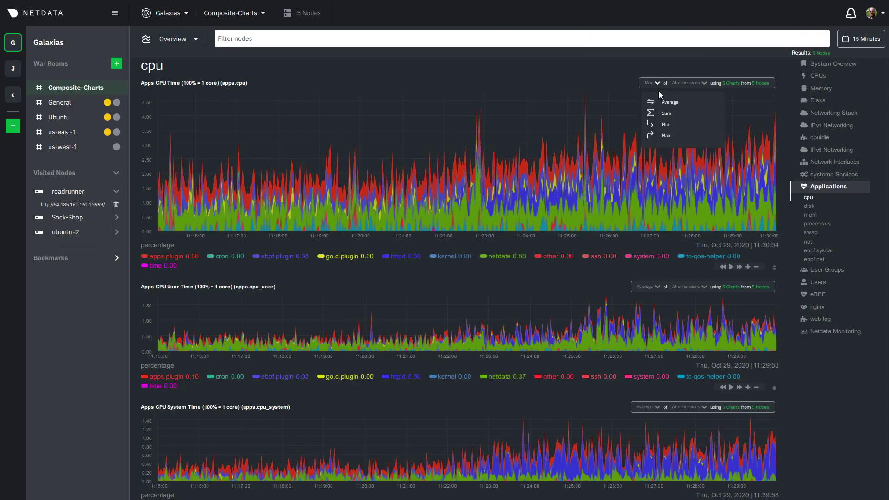
click(665, 101)
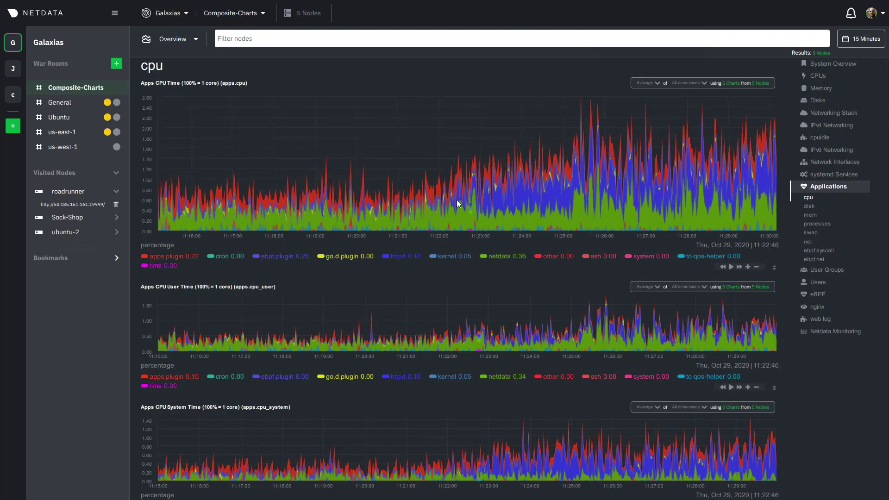
click(408, 257)
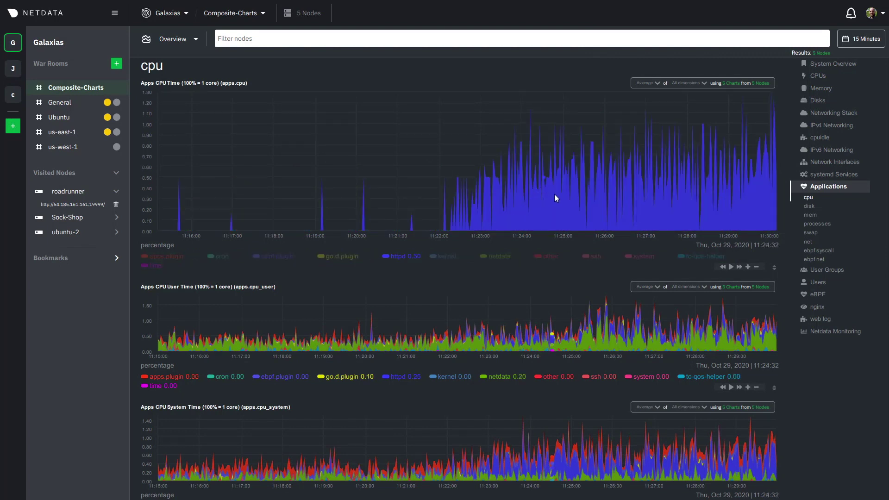
- Restore all dimensions, then select only httpd, kernel and system in the cpu chart's dimensions list
click(401, 259)
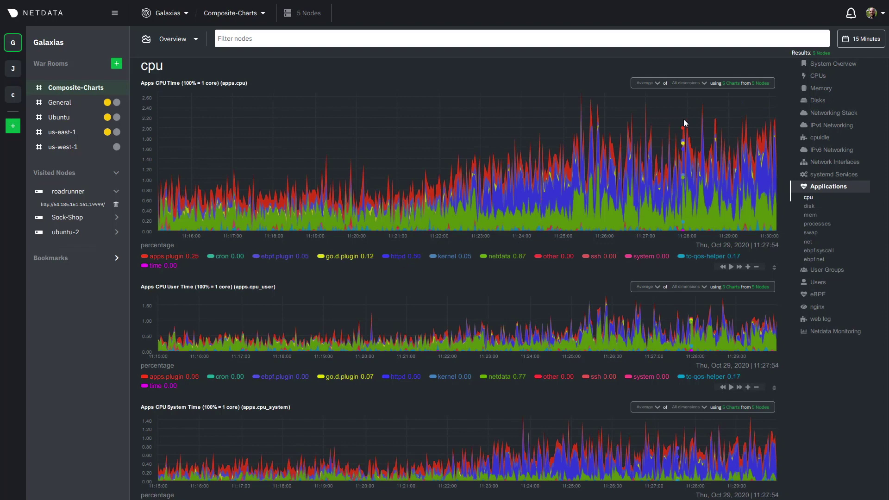
click(704, 84)
scroll(700, 175, down, 3)
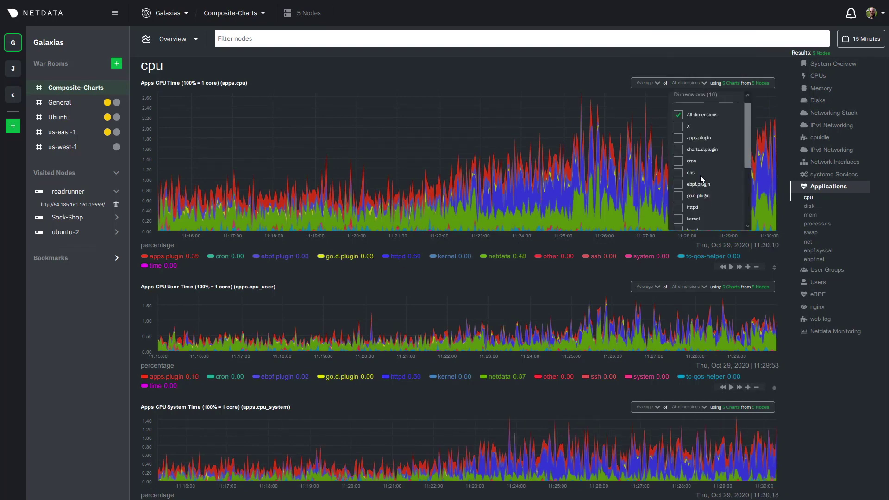
scroll(705, 121, up, 3)
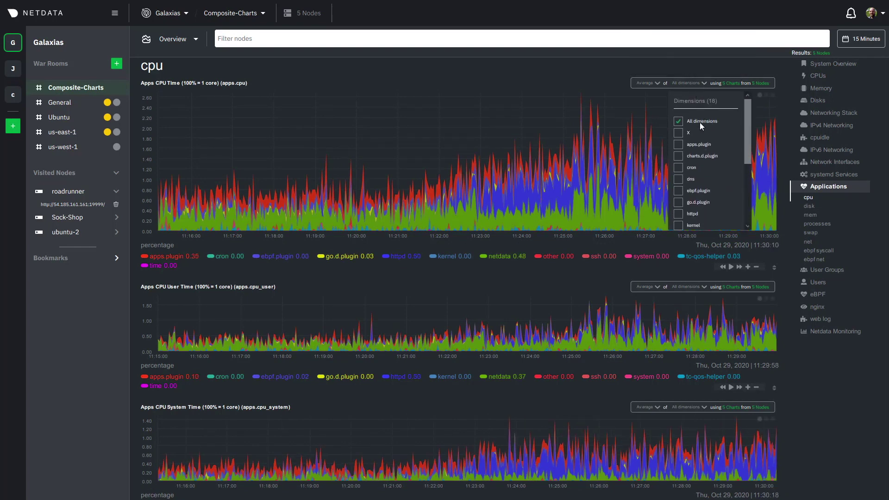
scroll(701, 139, down, 3)
click(679, 180)
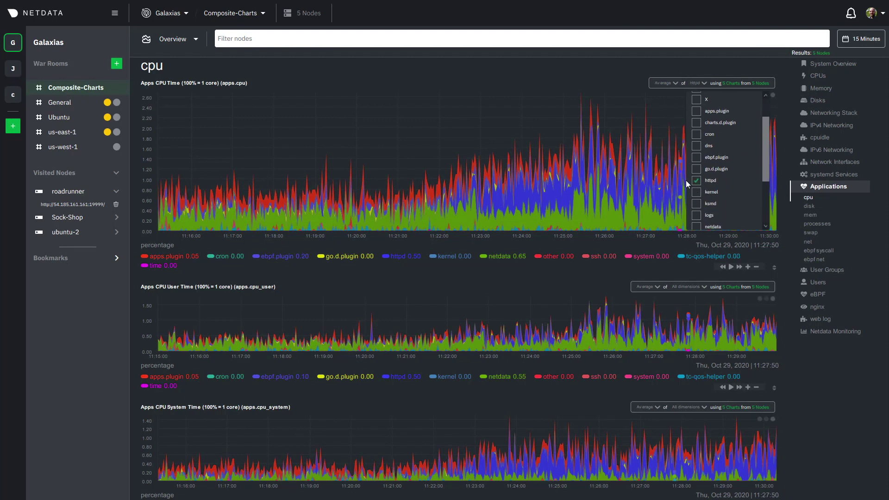
scroll(724, 197, down, 3)
scroll(719, 193, down, 4)
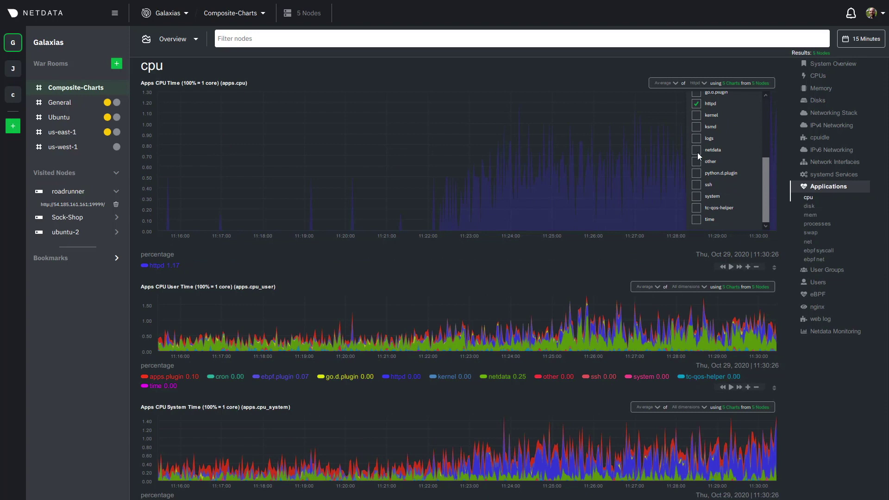
click(695, 115)
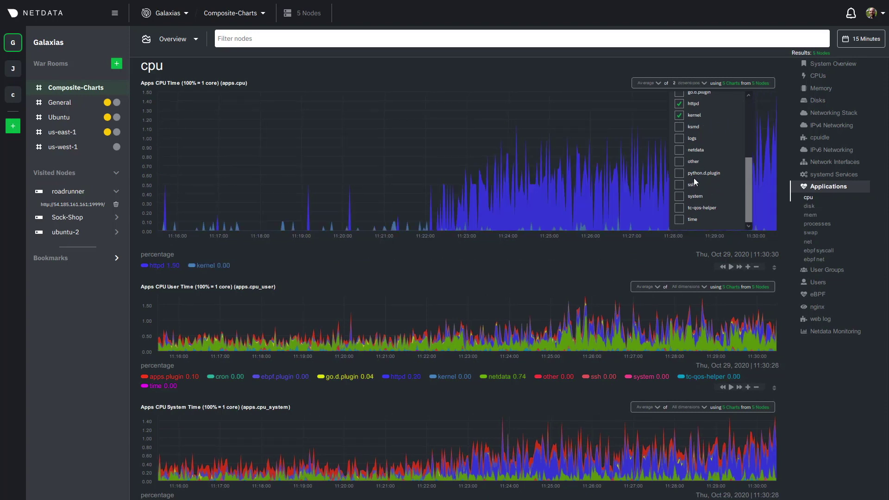
click(679, 196)
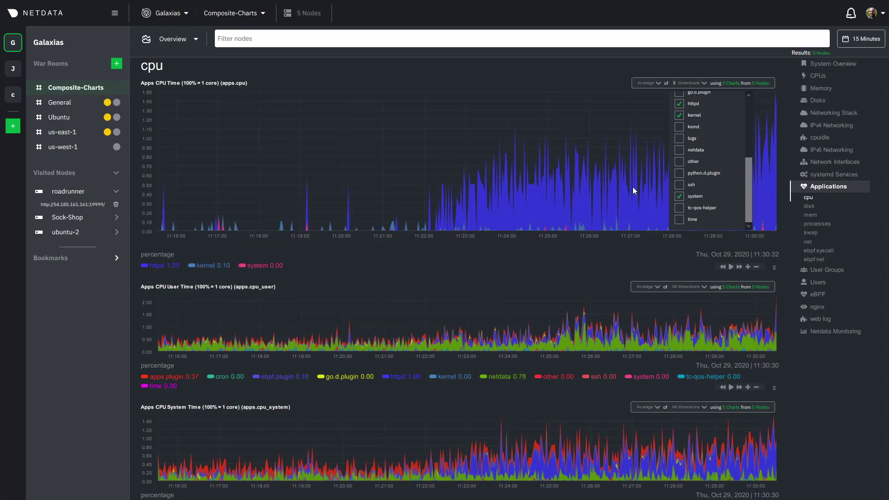
scroll(701, 160, up, 3)
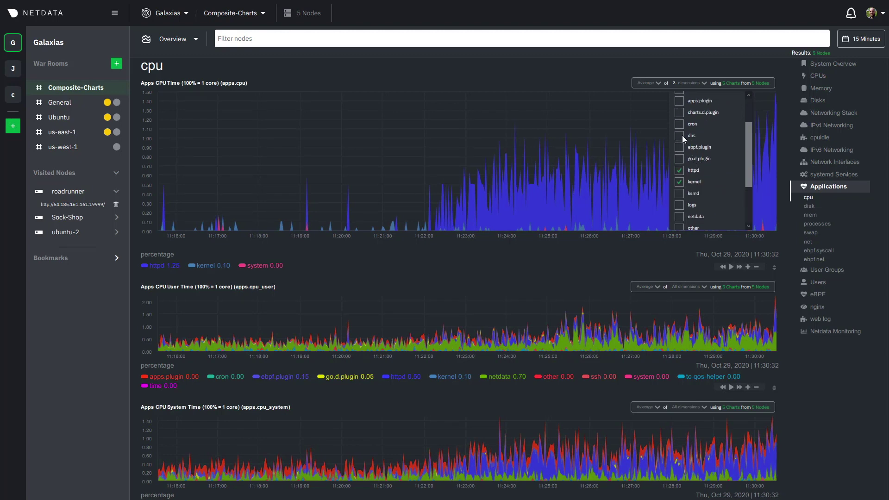
click(685, 81)
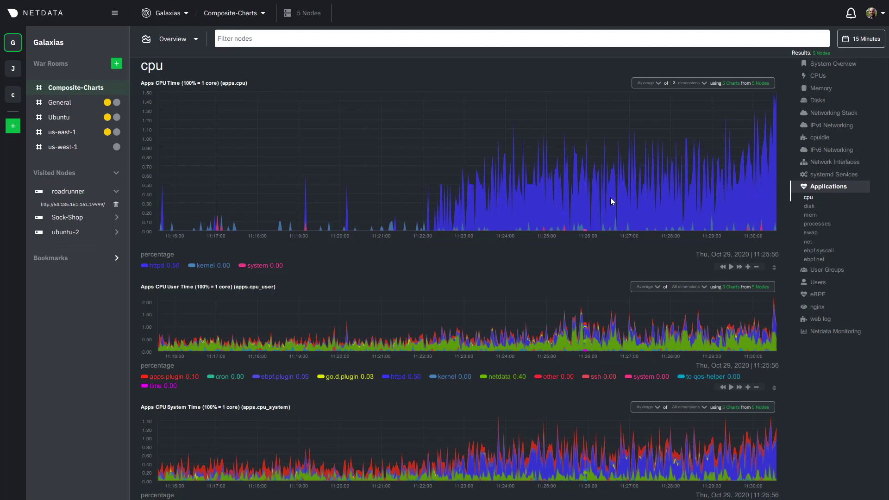
click(730, 84)
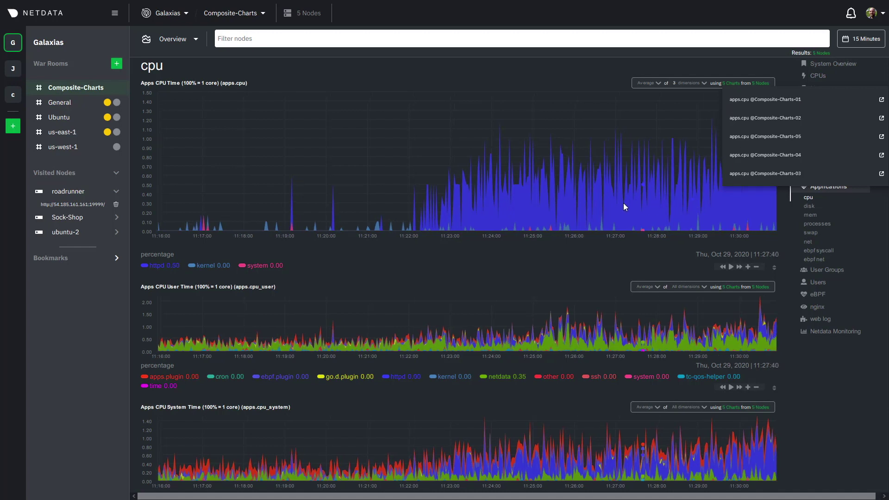
click(762, 82)
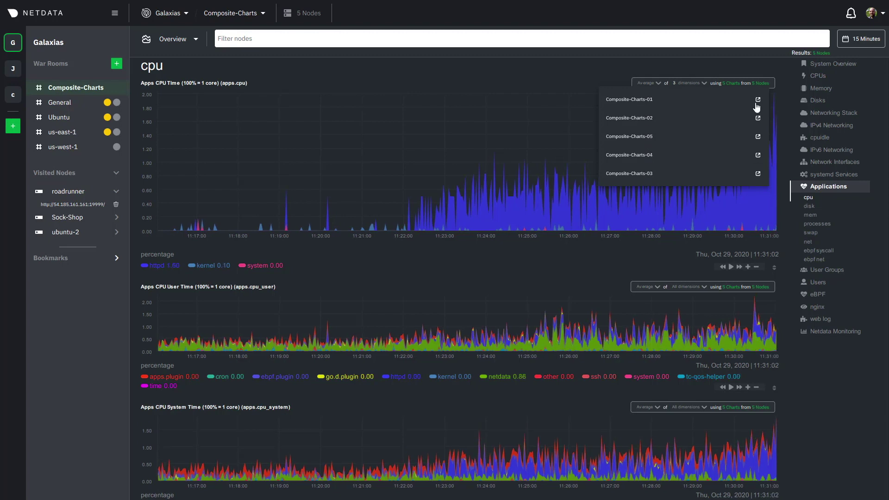
click(733, 84)
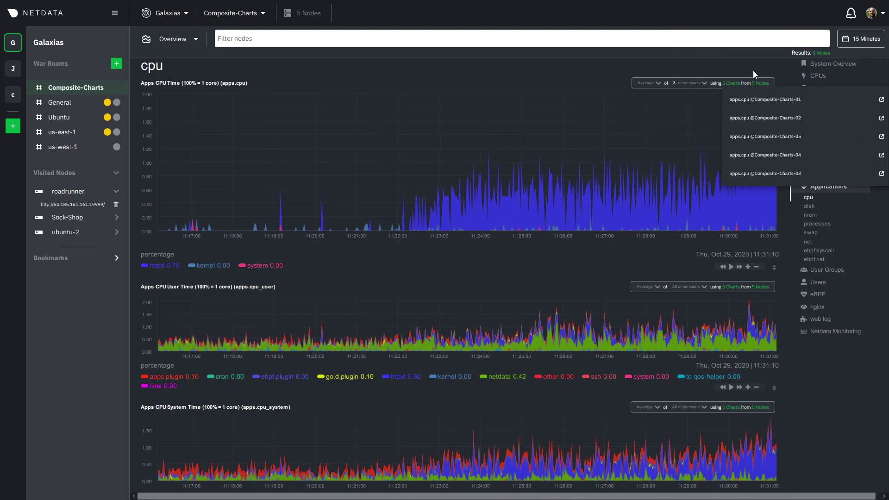
click(734, 68)
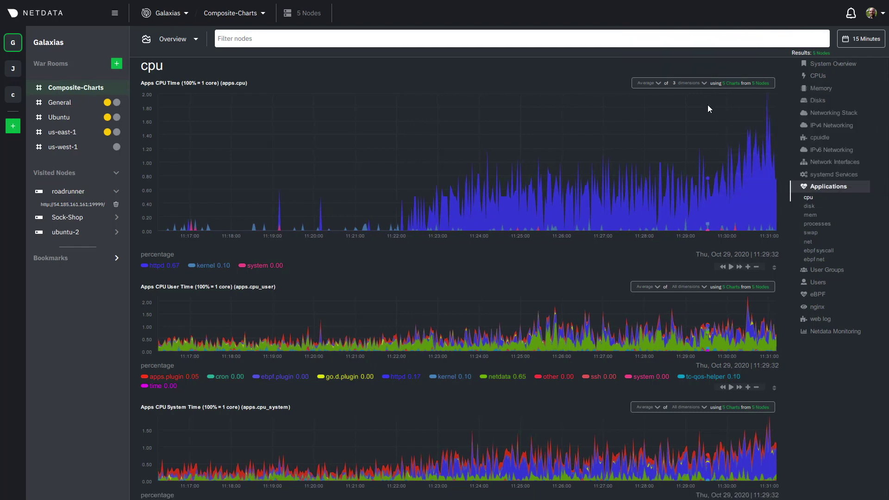
scroll(713, 146, down, 4)
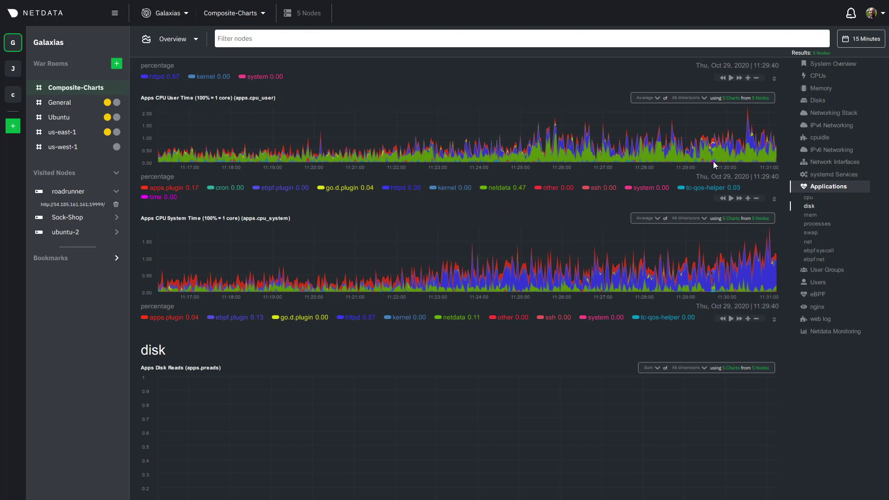
- Select All dimensions in the Apps CPU Time chart's dimensions list
scroll(712, 169, up, 5)
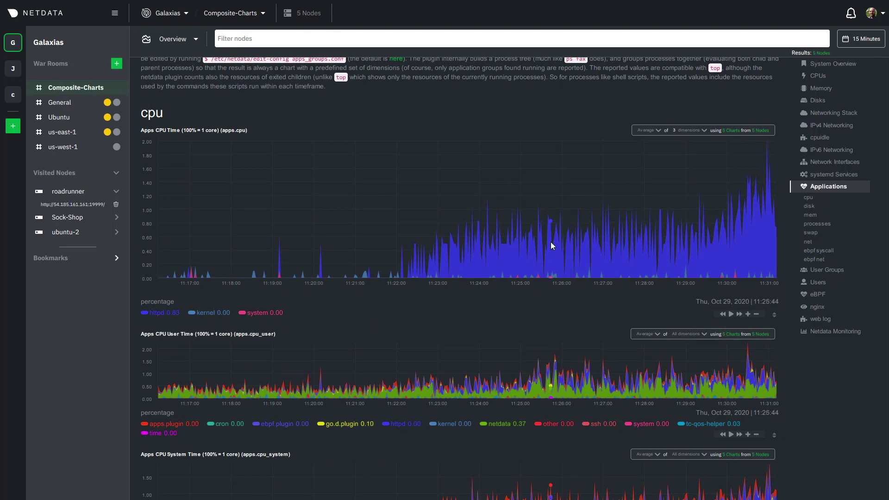
click(704, 131)
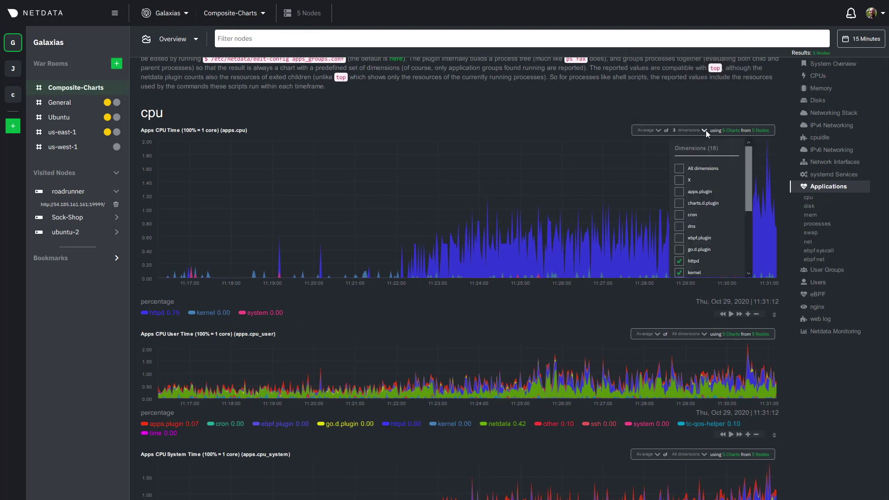
click(680, 169)
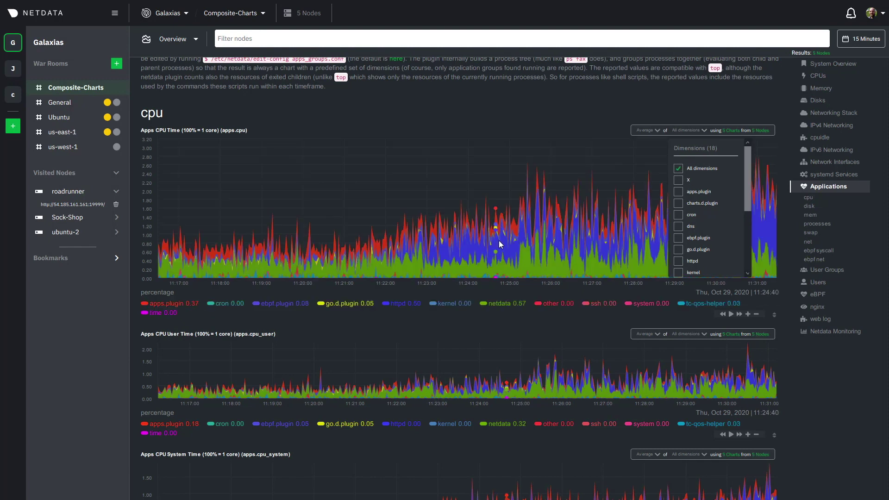
click(700, 126)
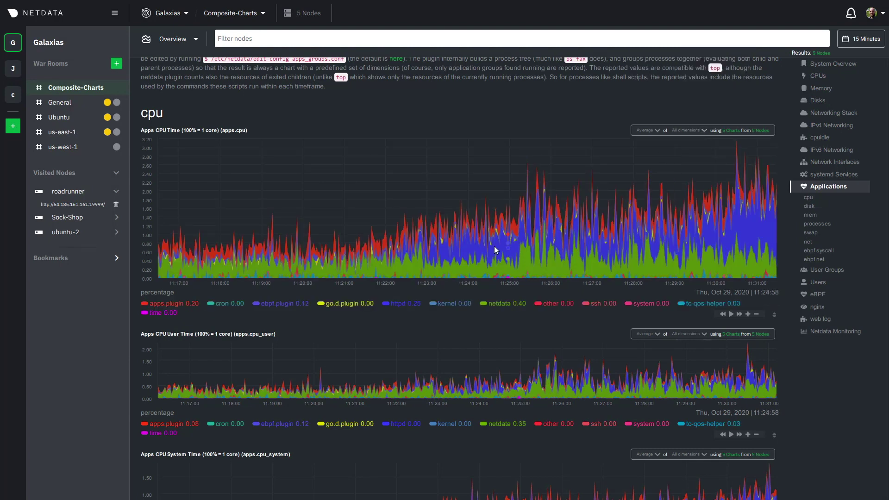
- Pan and zoom the cpu charts to about 10:38–11:15, then highlight the 10:48–10:58 surge
drag(426, 251, 604, 249)
drag(366, 258, 683, 249)
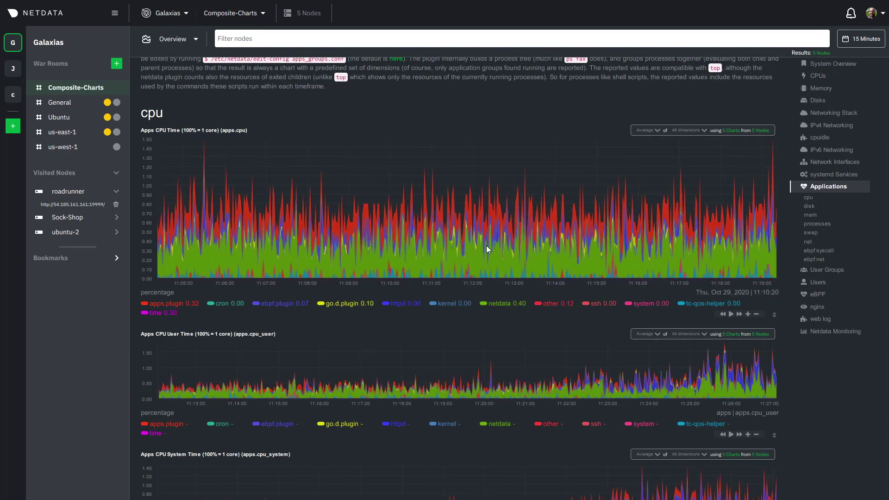
drag(487, 249, 515, 248)
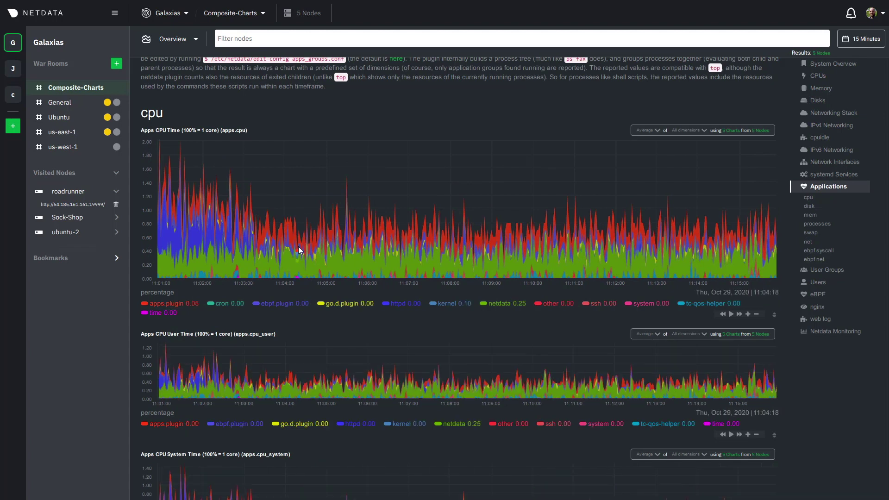
scroll(300, 250, down, 2)
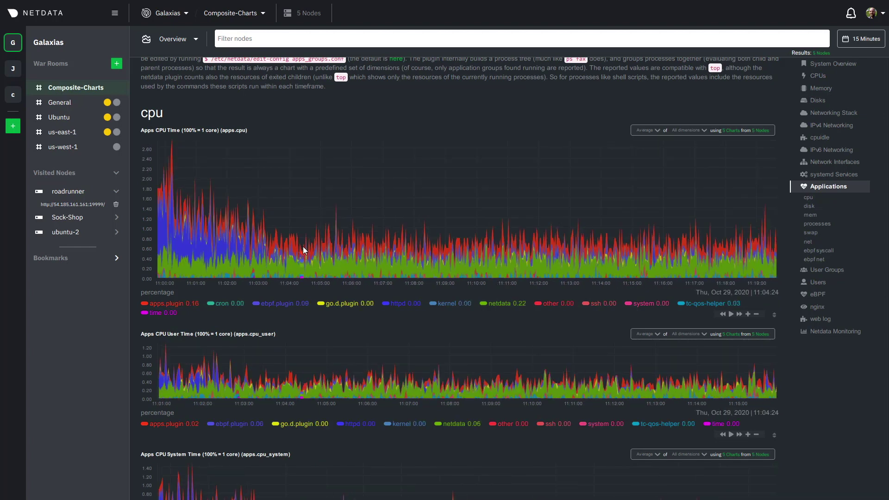
scroll(303, 248, down, 3)
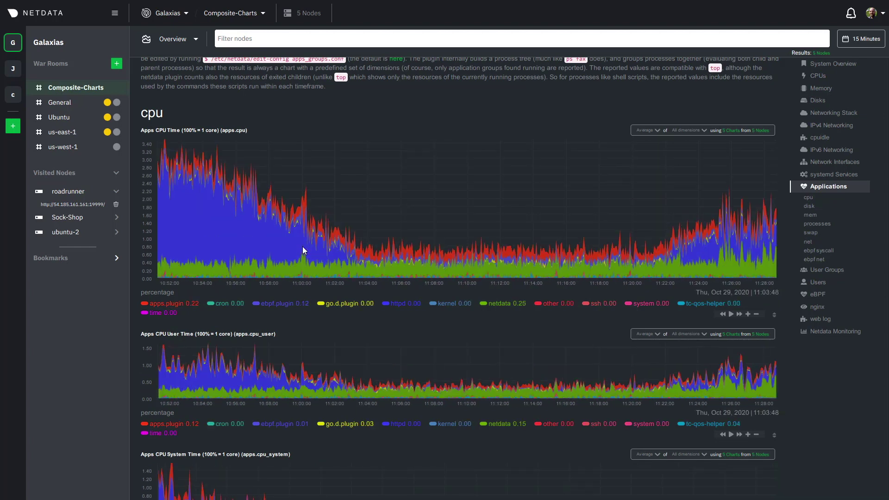
drag(207, 238, 418, 230)
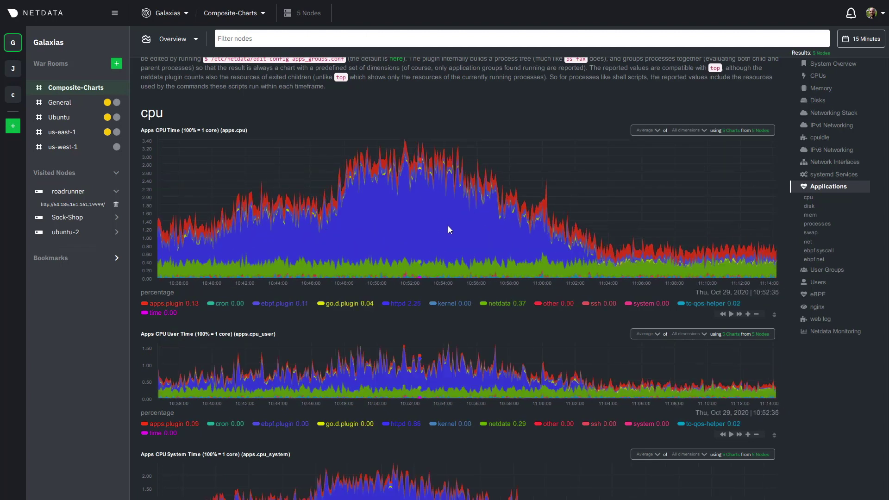
drag(649, 227, 390, 241)
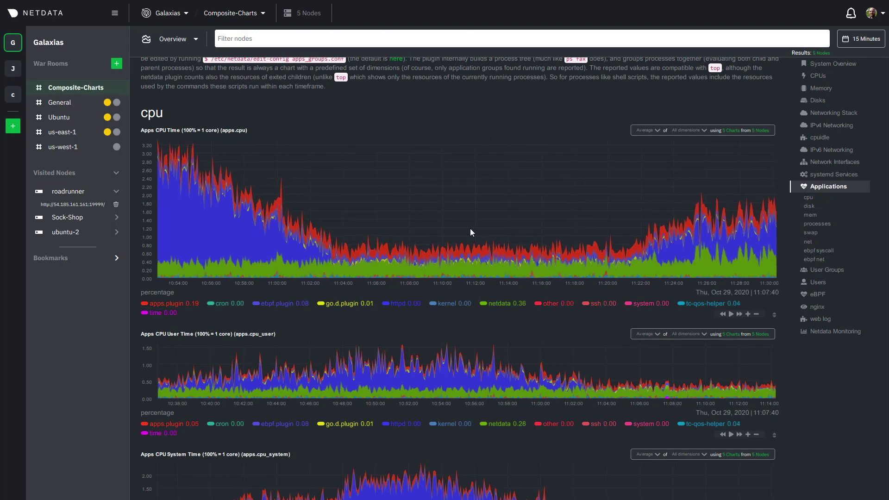
drag(305, 193, 487, 212)
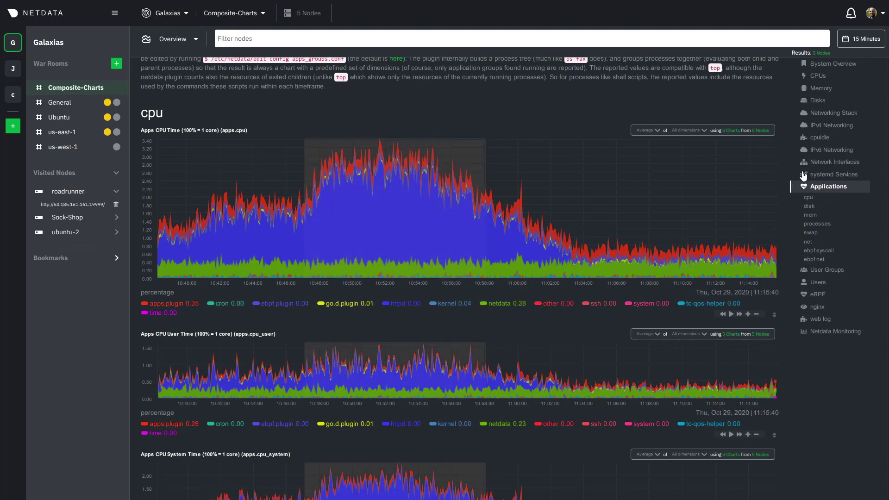
- Jump to Network Interfaces, pan Bandwidth back toward 10:40–11:20, then resume live data
click(829, 162)
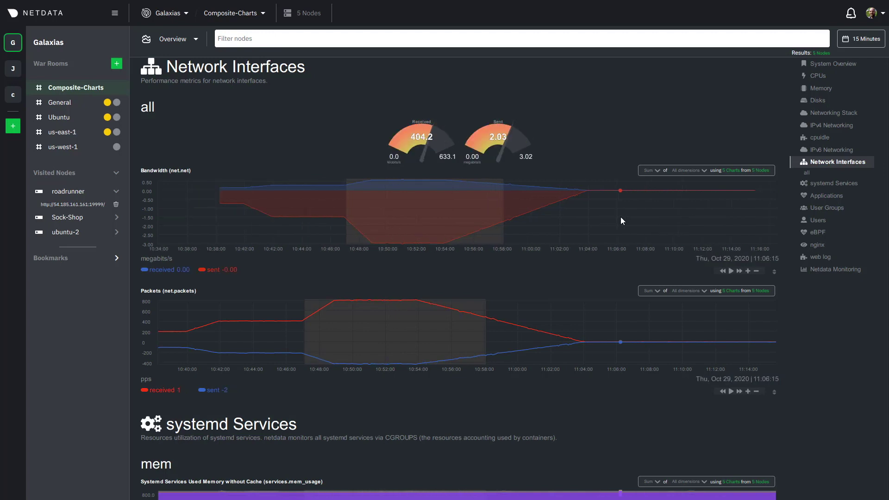
drag(320, 207, 482, 206)
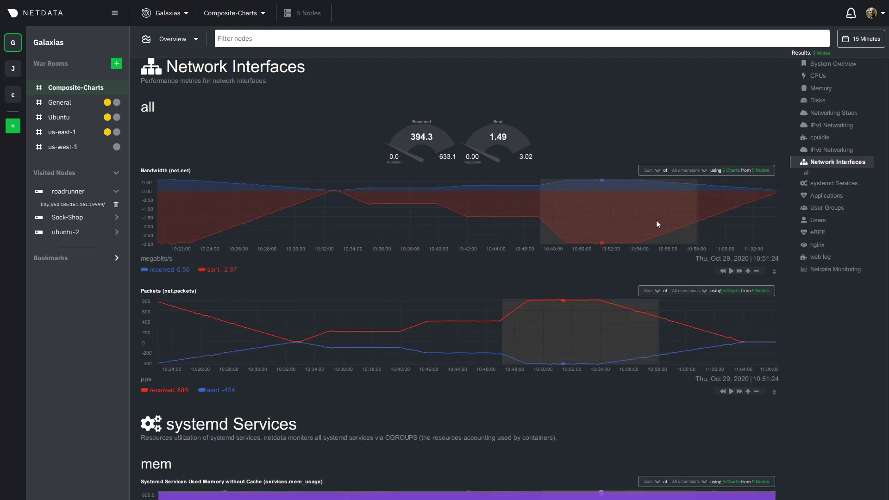
drag(568, 222, 519, 222)
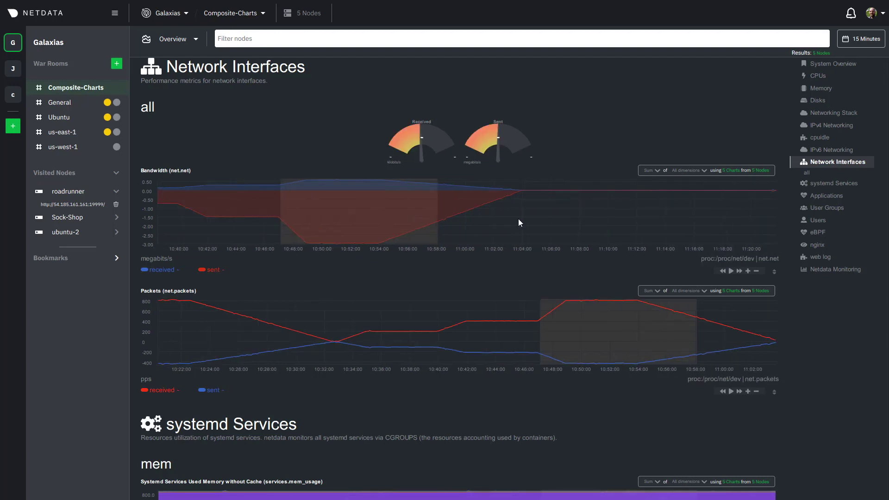
click(732, 271)
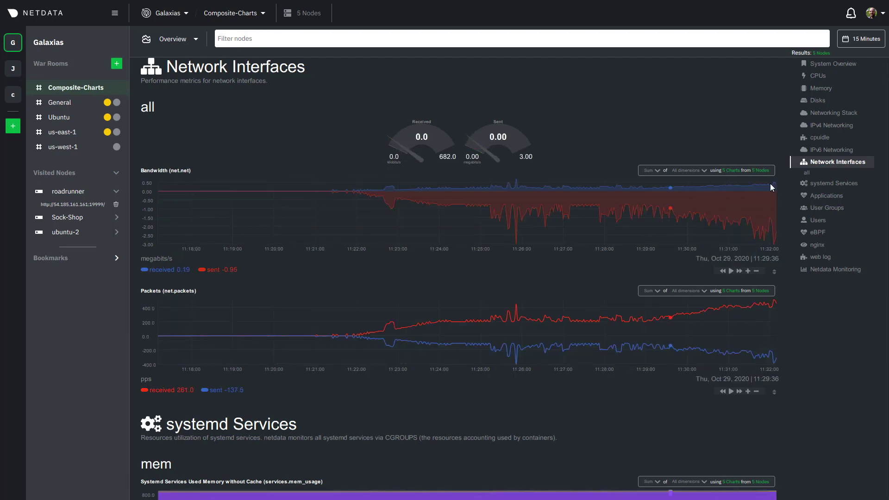
- Apply a Last 30 minutes time range to the dashboard
click(858, 41)
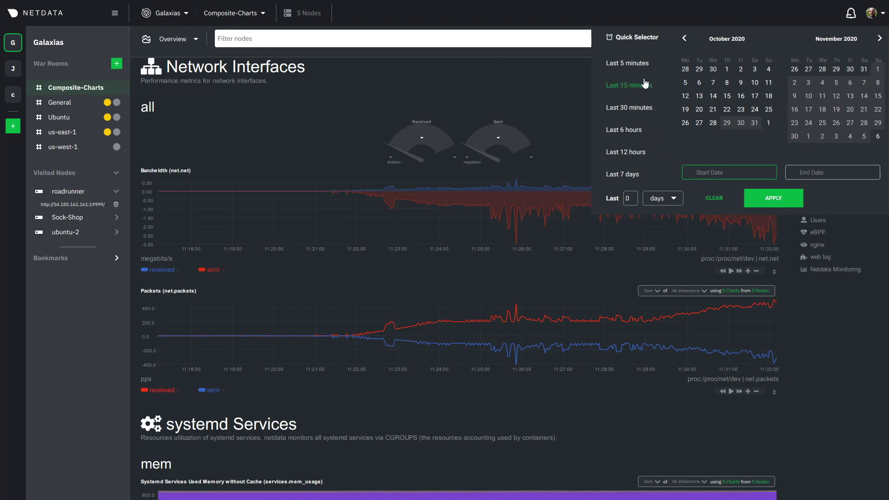
click(633, 109)
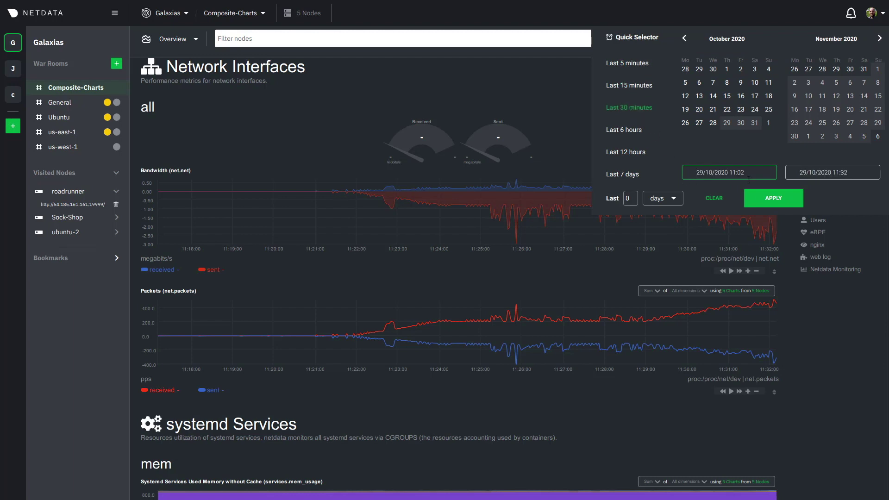
click(766, 202)
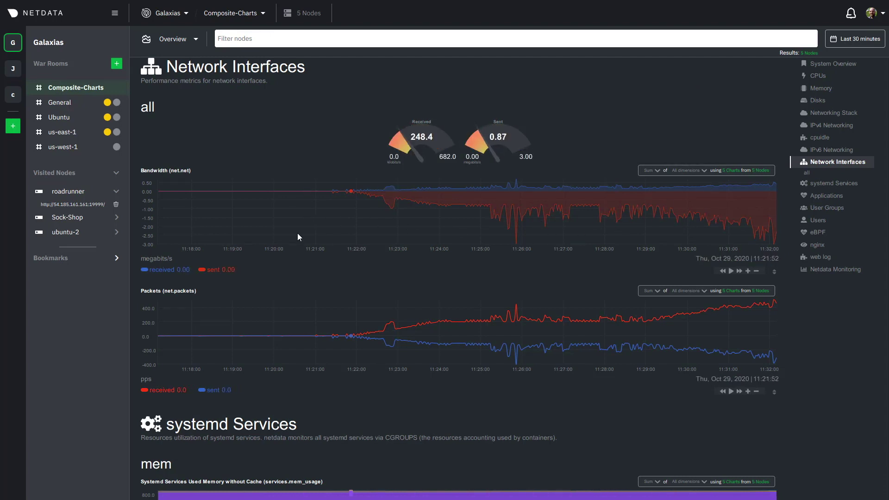
- Apply Last 6 hours, pan Bandwidth back to 04:00–10:00, then snap back to live
click(862, 39)
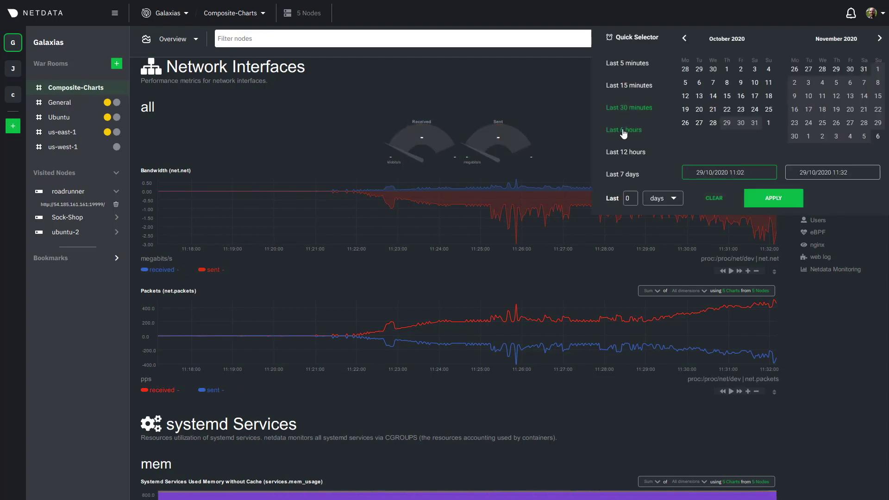
click(624, 130)
click(773, 199)
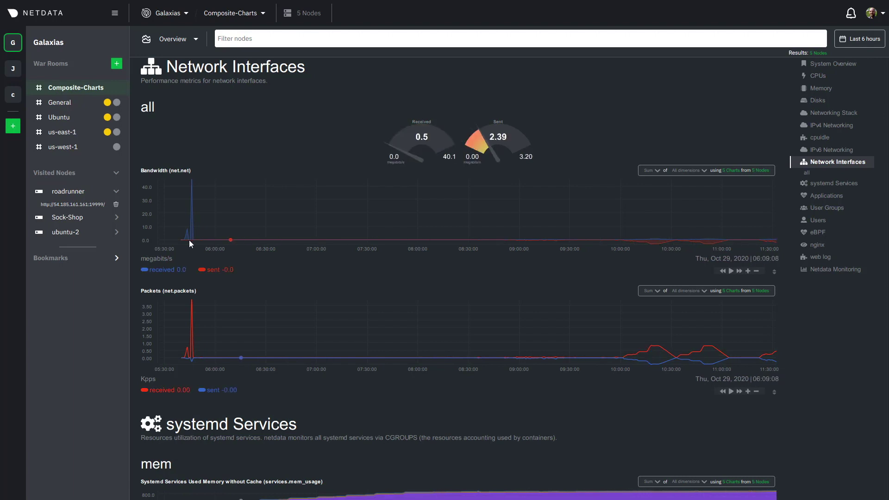
drag(239, 222, 388, 219)
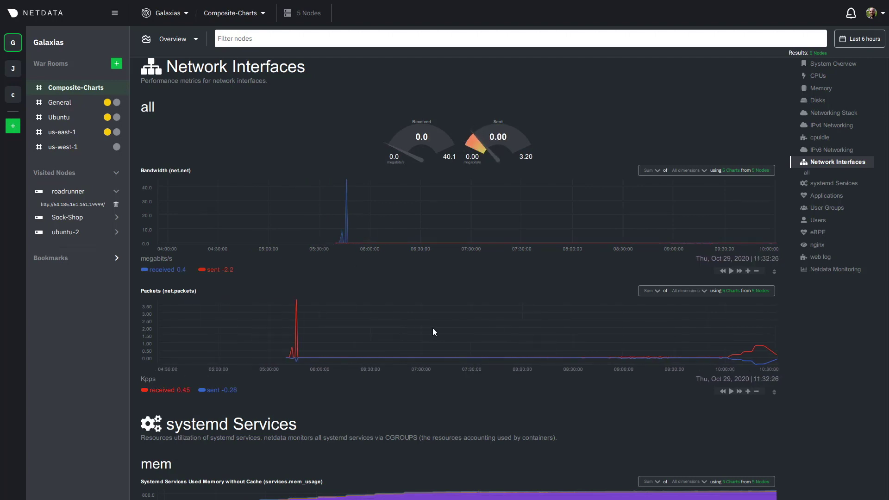
double_click(308, 354)
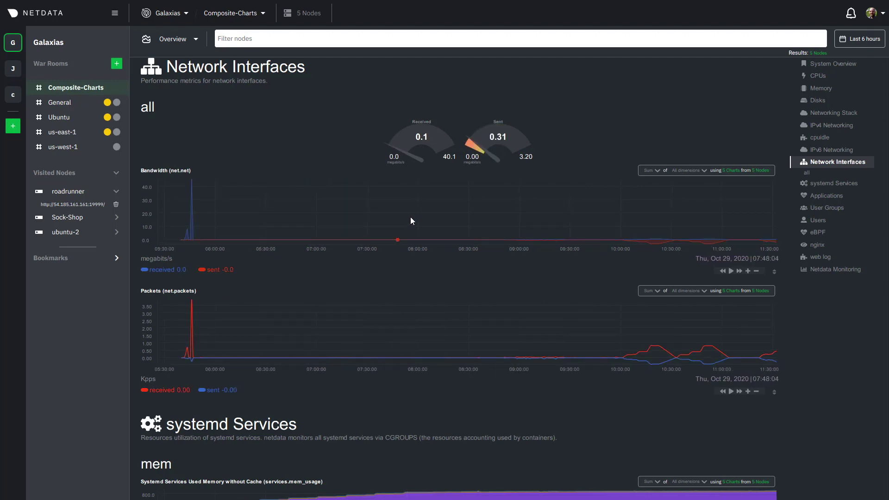
click(858, 39)
- Apply Last 12 hours, then set and apply a custom Last 4 hours range
click(634, 152)
click(773, 199)
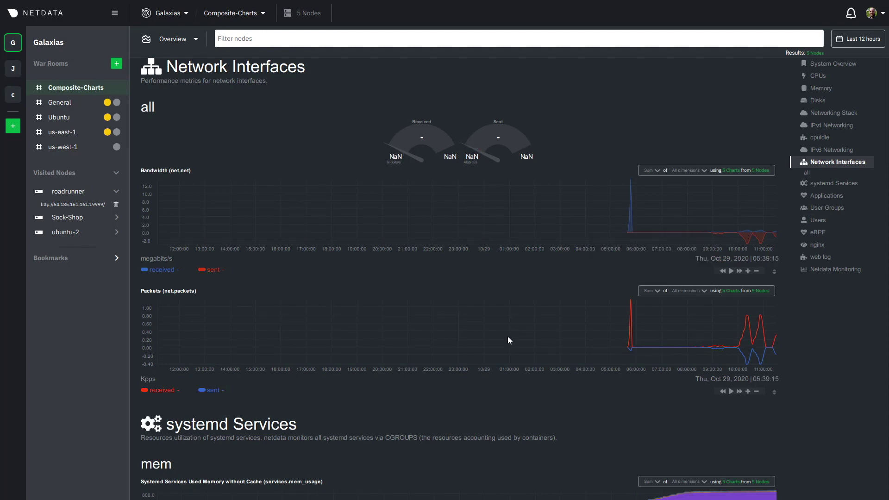
click(848, 42)
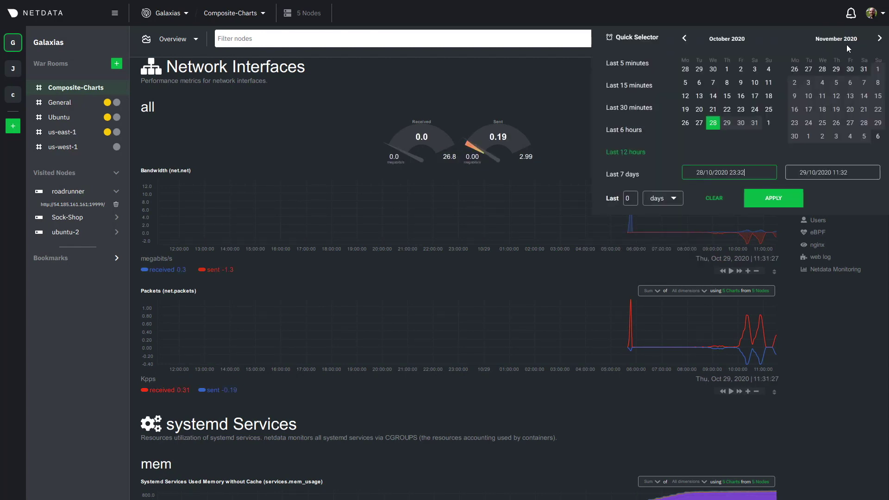
click(630, 204)
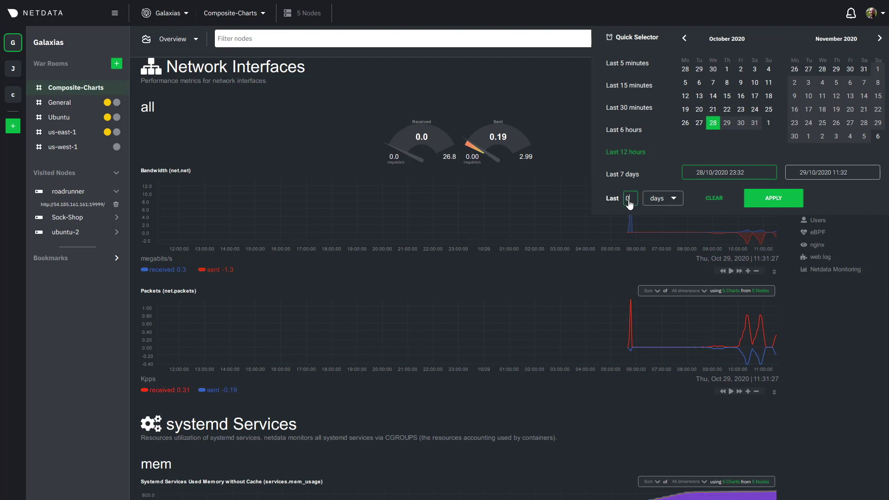
click(666, 203)
click(662, 254)
text(4)
click(769, 199)
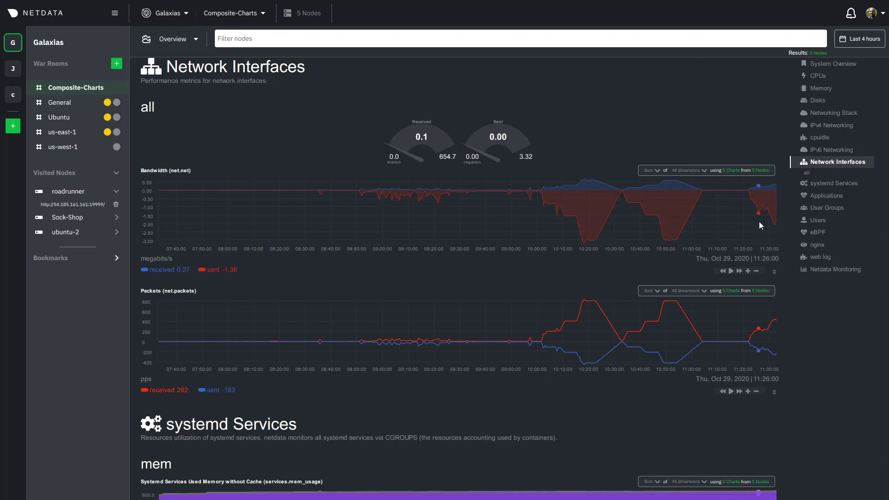
- Pick Composite-Charts-01 from the 5 Nodes filter and scroll through its cpu, load and disk charts
click(760, 171)
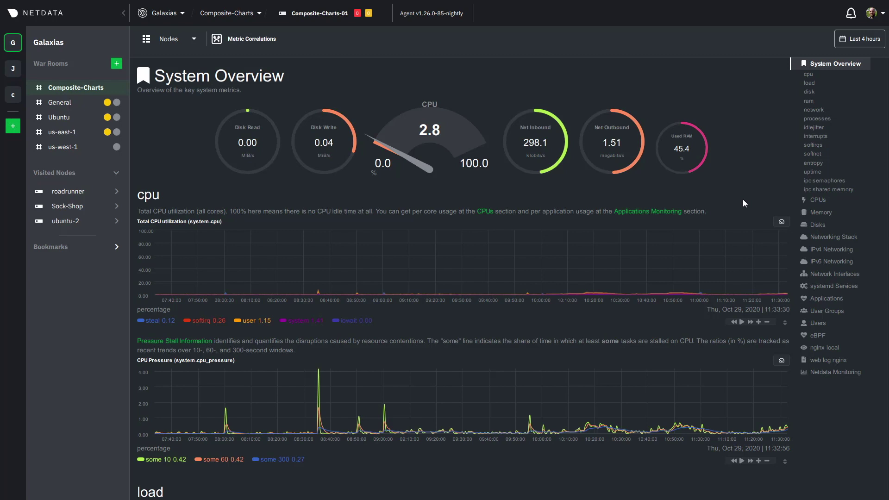
scroll(744, 200, down, 4)
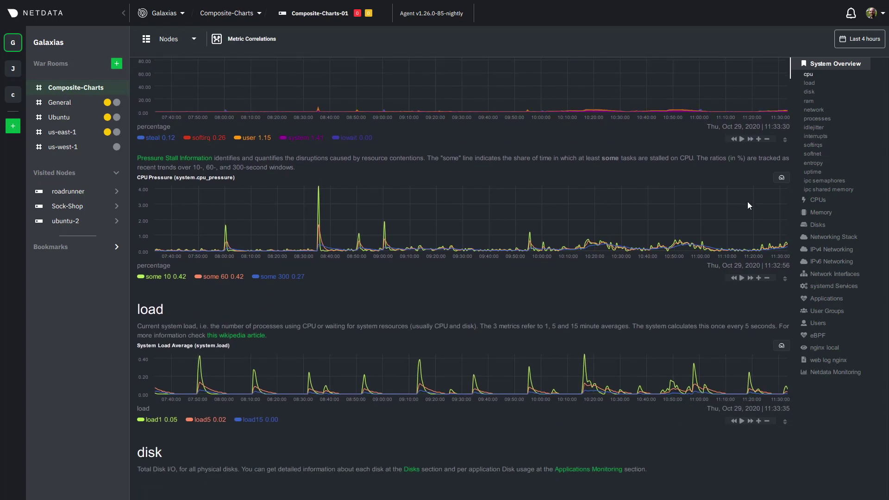
scroll(748, 203, down, 4)
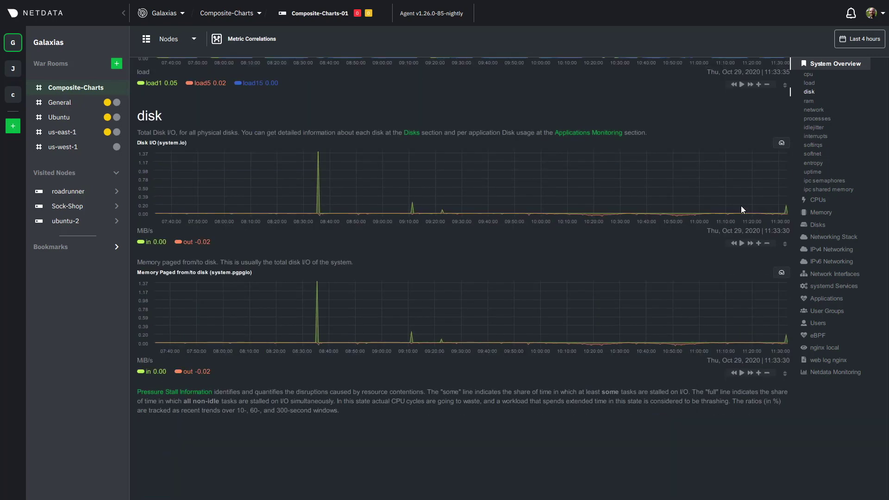
- Jump to Network Interfaces and zoom the eth0 Bandwidth chart to roughly 10:34–11:00
scroll(741, 206, down, 6)
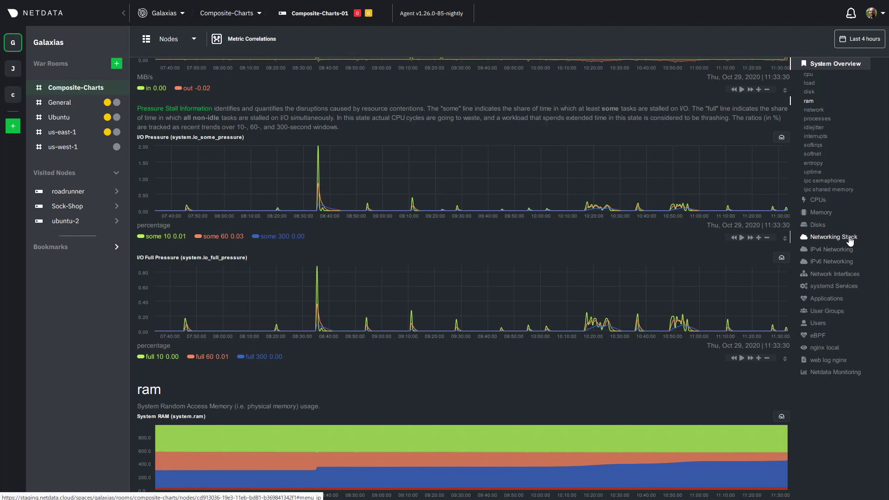
click(841, 274)
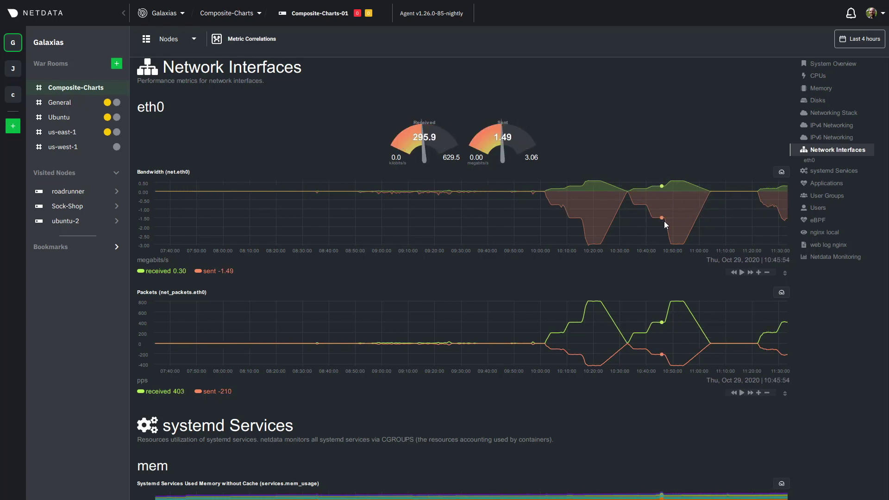
scroll(676, 217, up, 1)
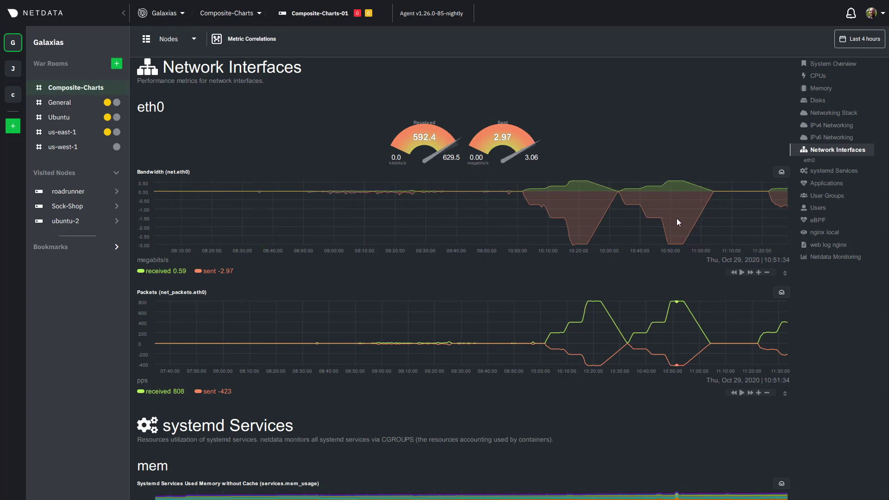
scroll(673, 220, up, 2)
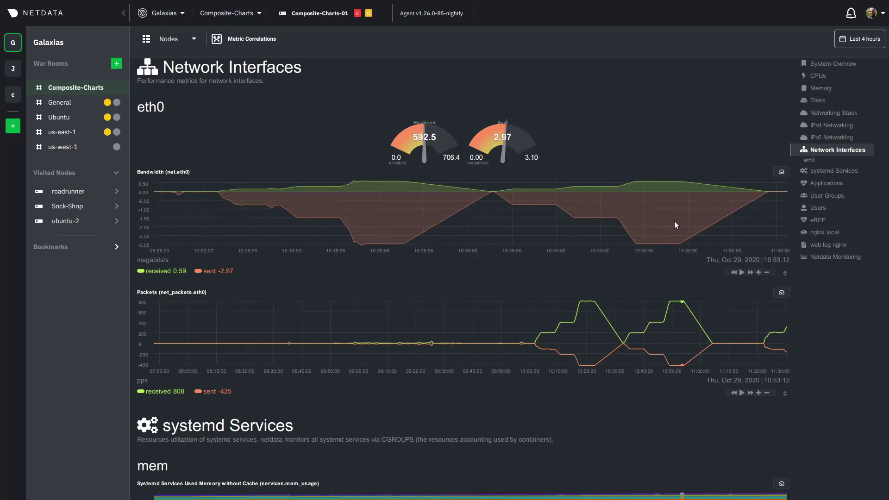
scroll(674, 221, up, 1)
scroll(649, 221, up, 1)
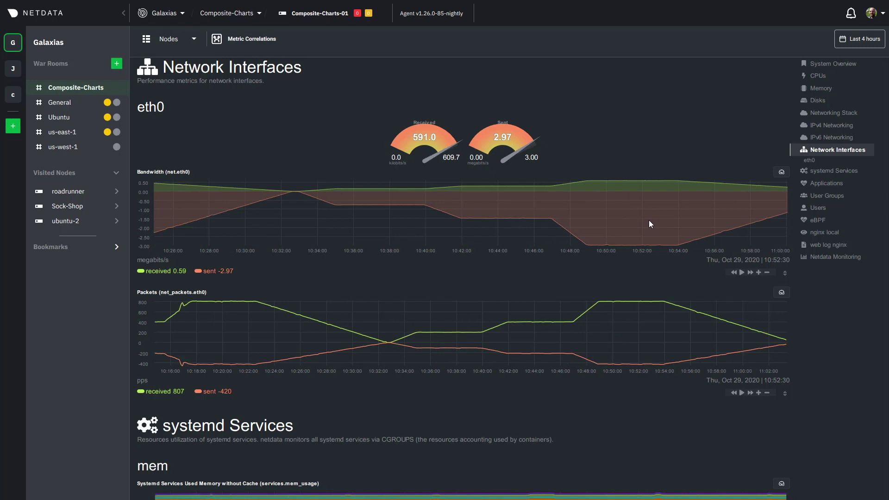
scroll(648, 220, up, 1)
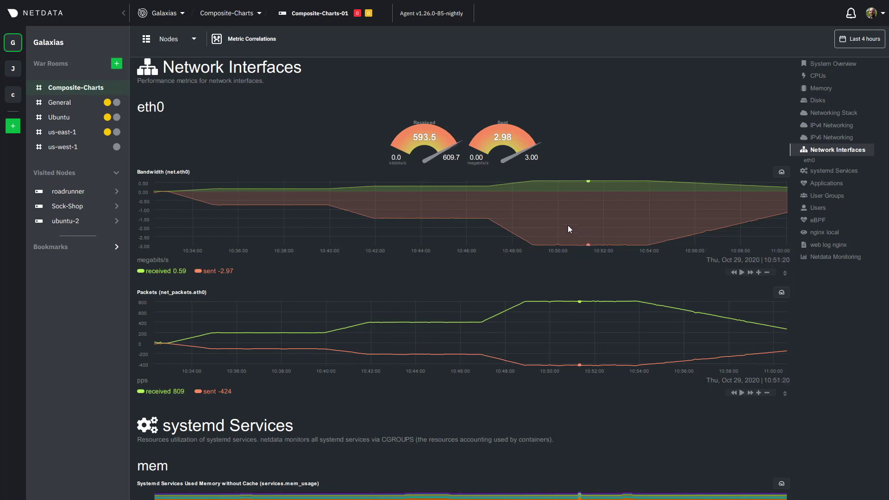
- Run Metric Correlations on the bandwidth spike around 10:51, yielding 38 correlated metrics of 1746
click(245, 42)
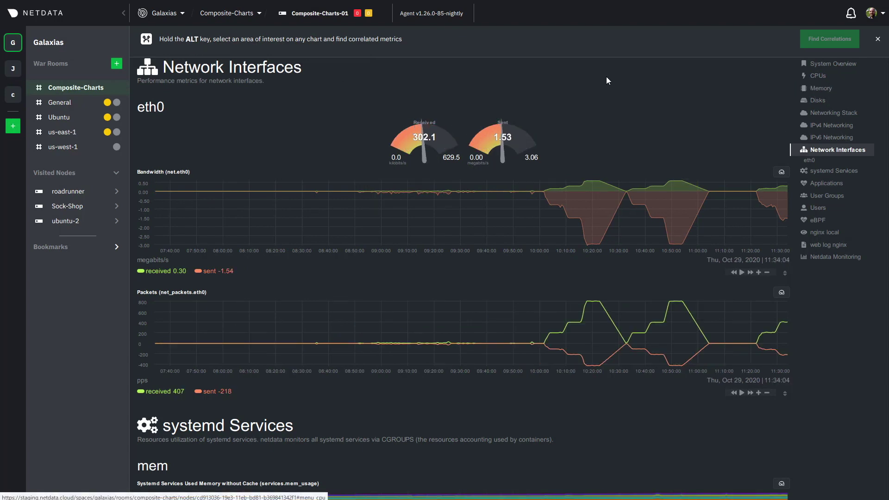
click(674, 241)
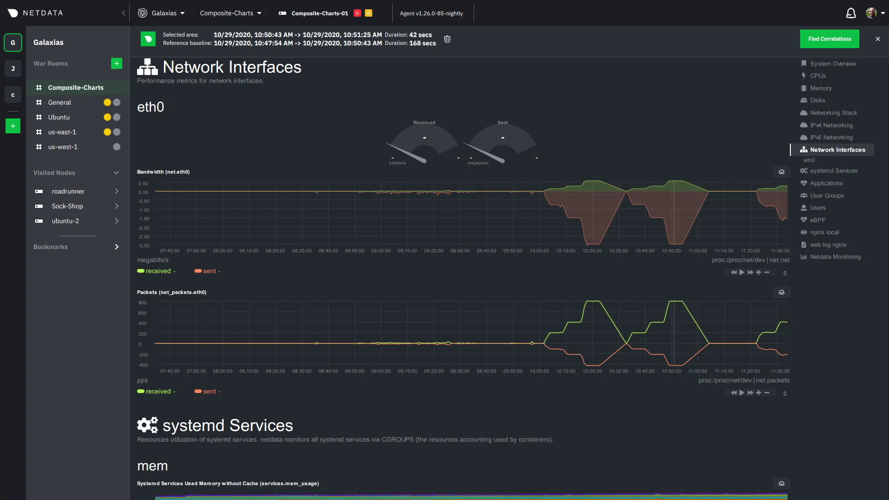
click(825, 41)
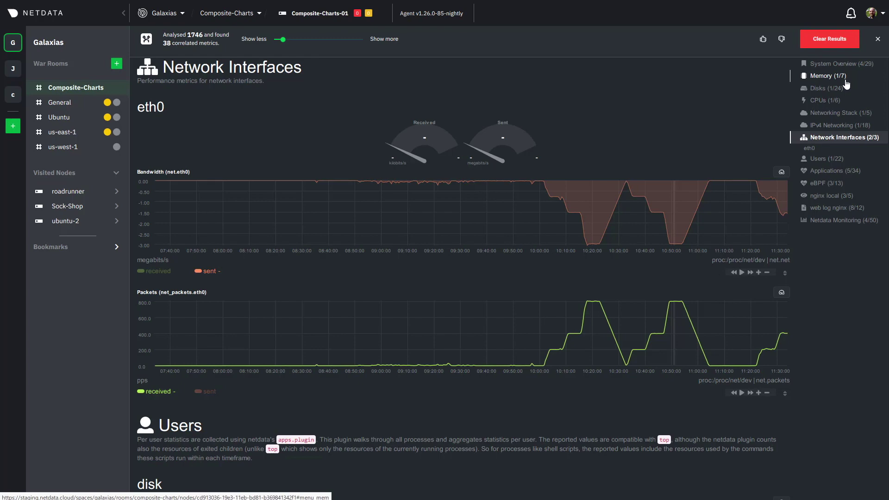
scroll(829, 129, down, 10)
- Scroll through the correlated Applications results and review the correlated Users charts
scroll(789, 171, down, 6)
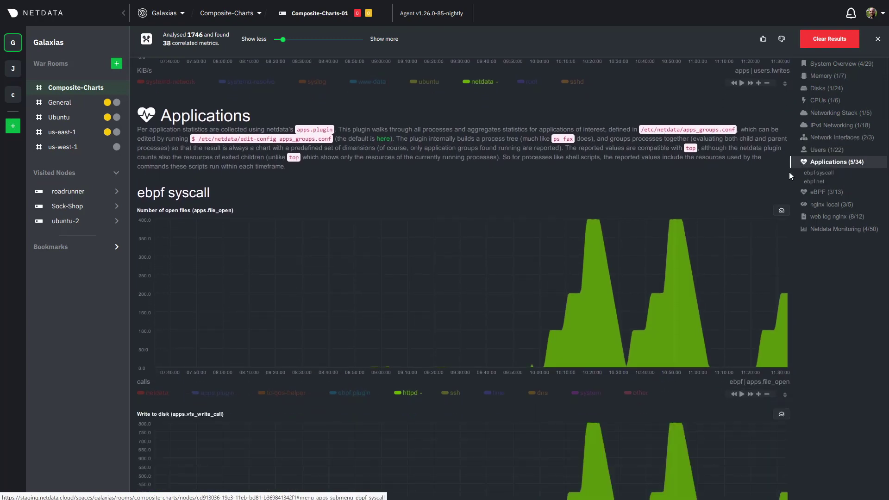
scroll(767, 179, down, 5)
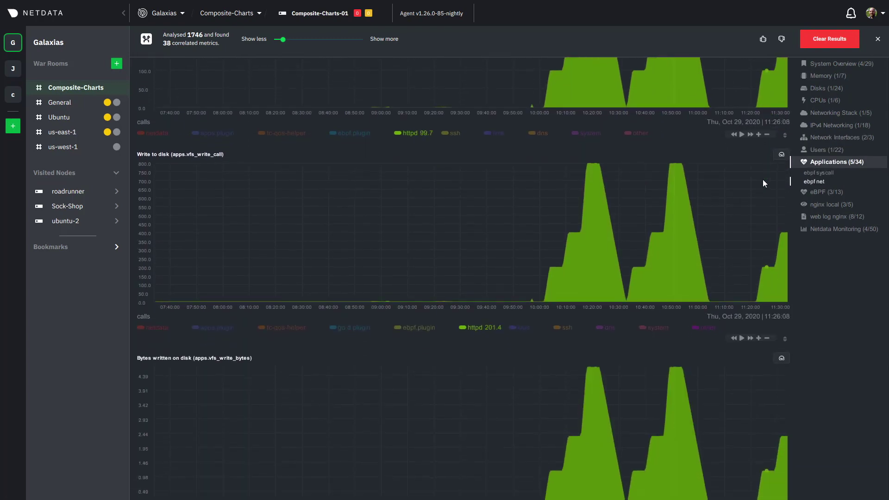
scroll(680, 215, down, 8)
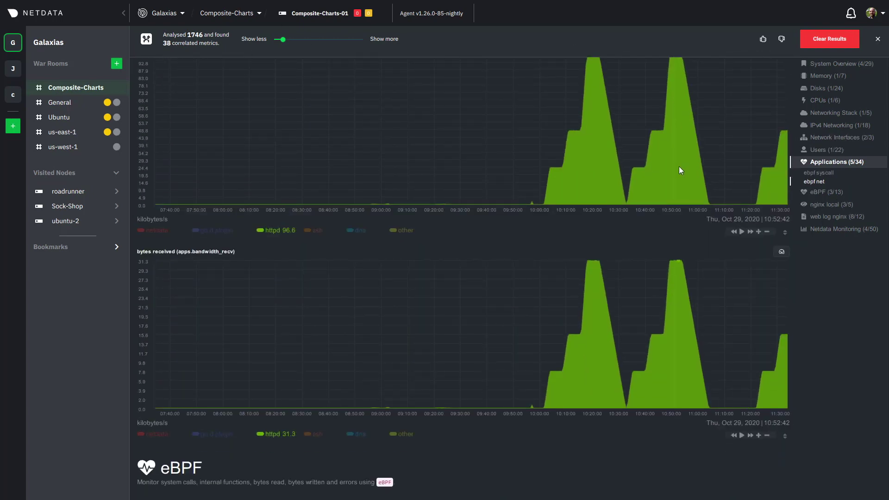
scroll(683, 168, up, 2)
scroll(596, 235, up, 6)
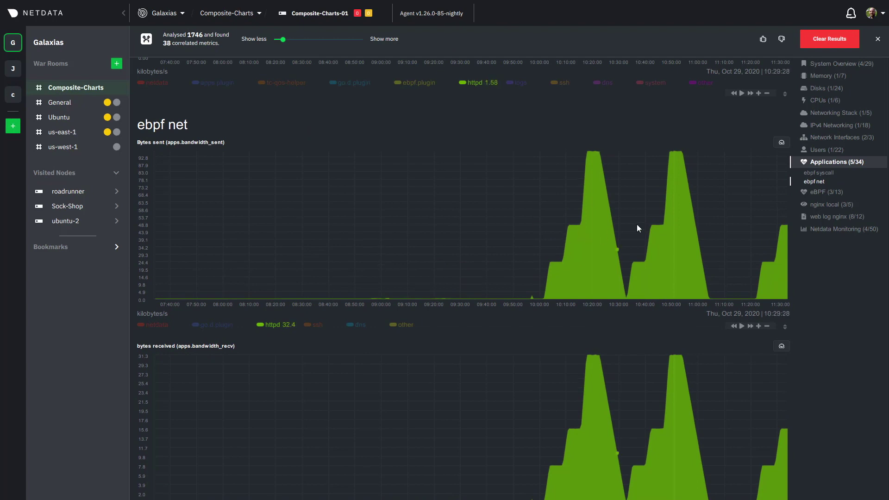
scroll(676, 276, up, 5)
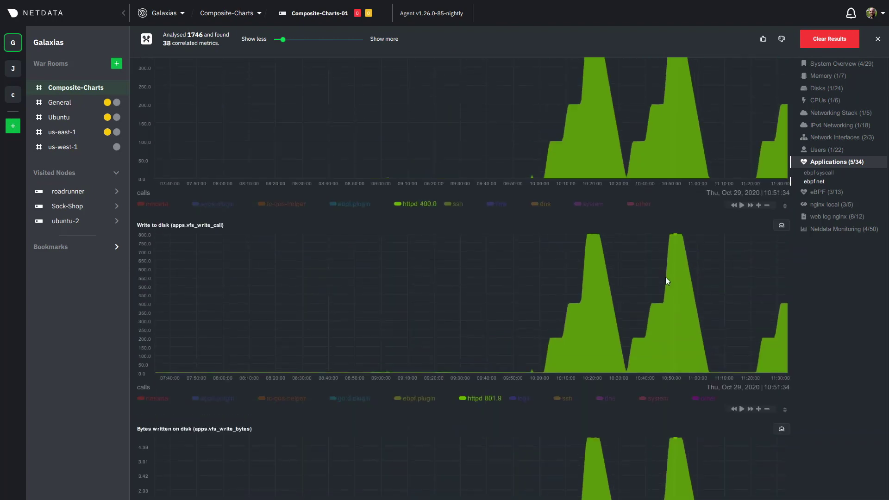
click(834, 150)
scroll(680, 269, down, 3)
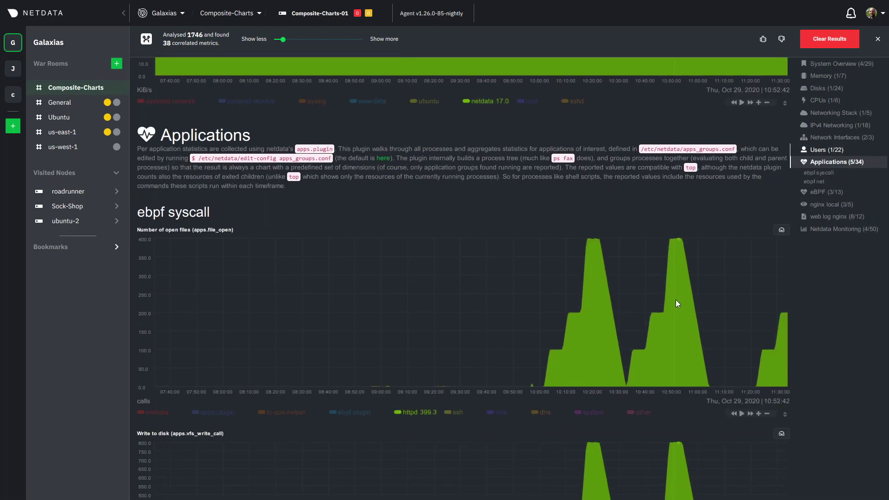
scroll(741, 246, up, 1)
- Review the correlated Network Interfaces, nginx local requests and web log nginx charts
click(834, 137)
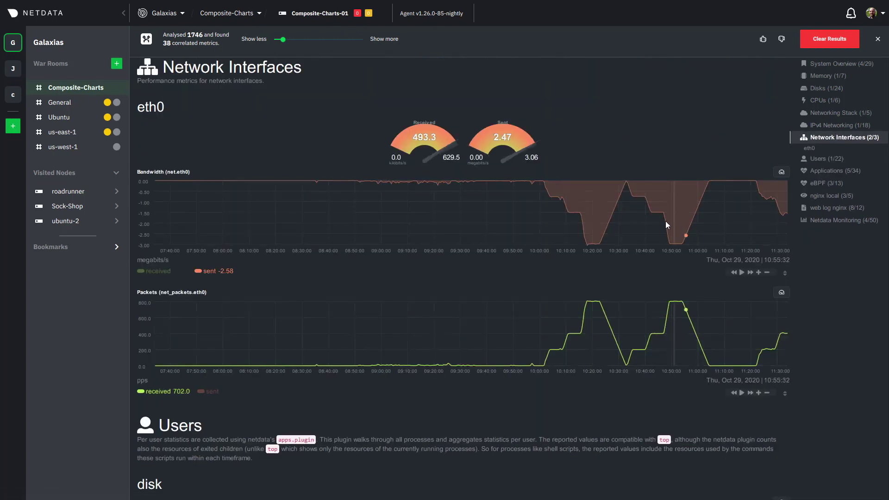
click(854, 199)
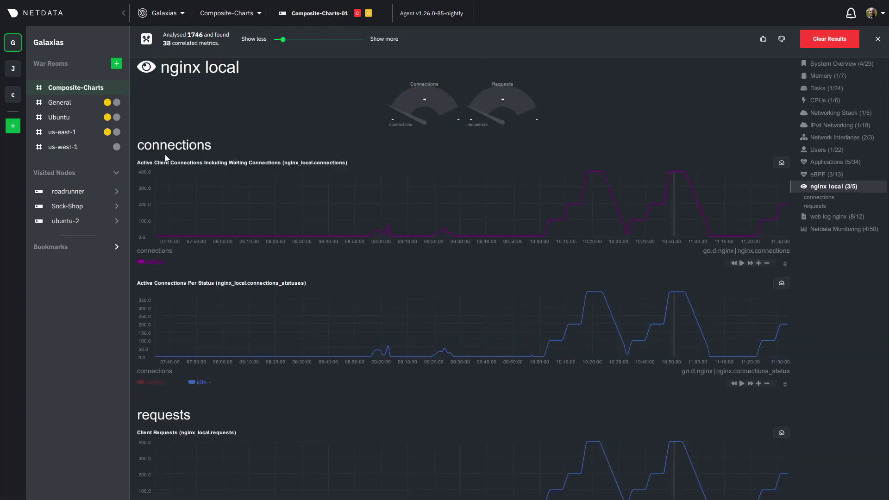
click(818, 206)
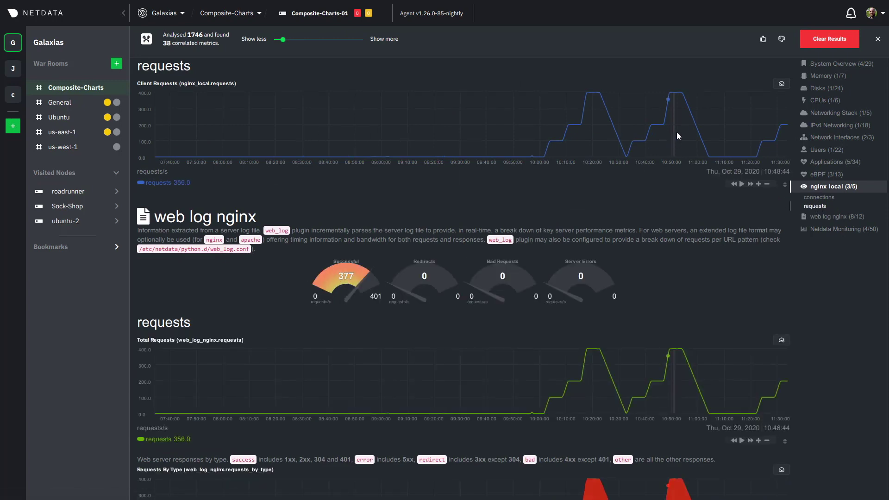
scroll(673, 228, down, 3)
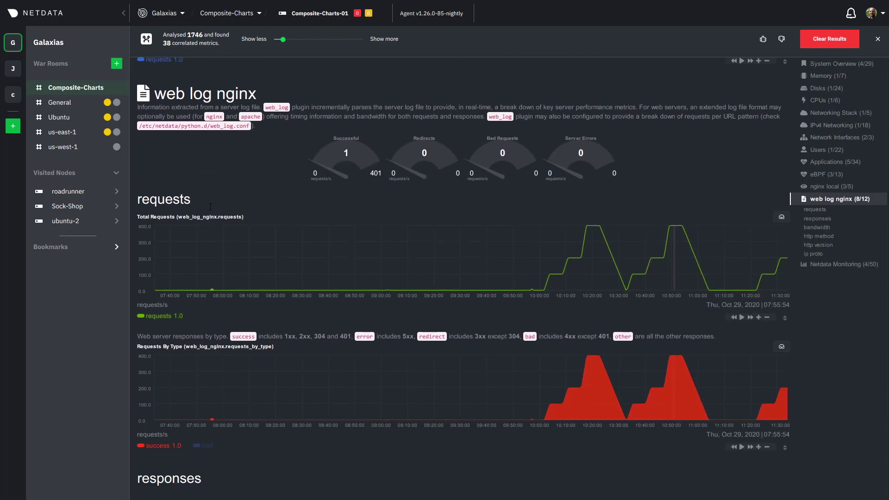
scroll(593, 304, down, 2)
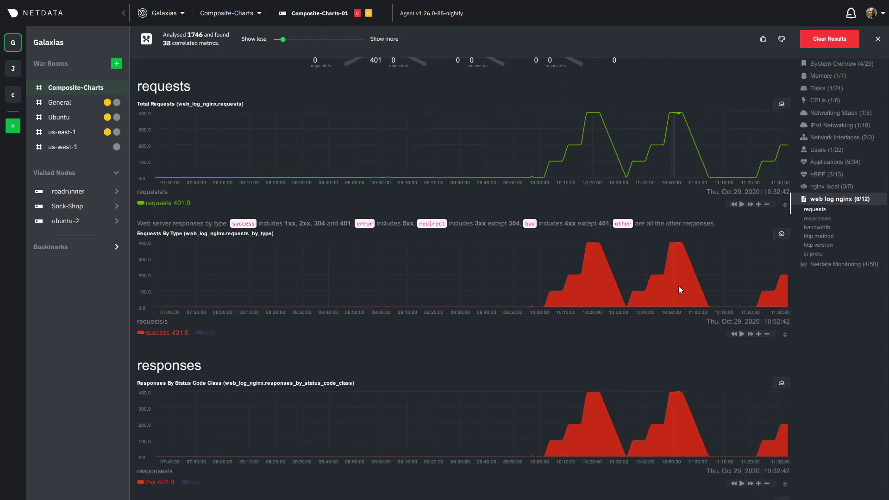
scroll(672, 286, down, 2)
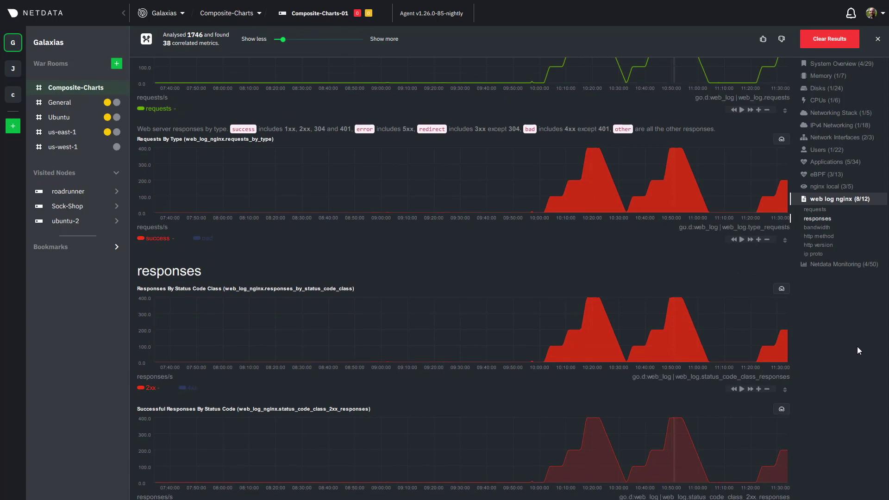
scroll(834, 186, up, 2)
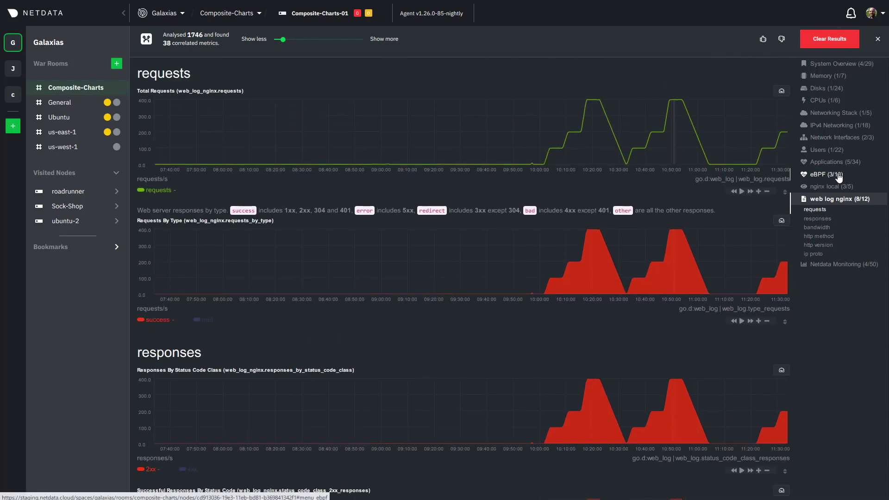
- Clear the correlation results, close the correlations banner, and set the time range to Last 15 minutes
click(847, 64)
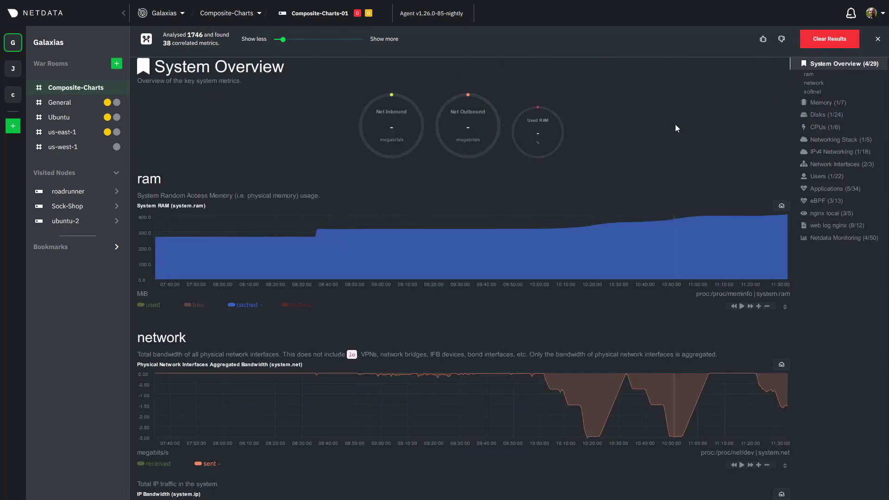
scroll(688, 317, down, 1)
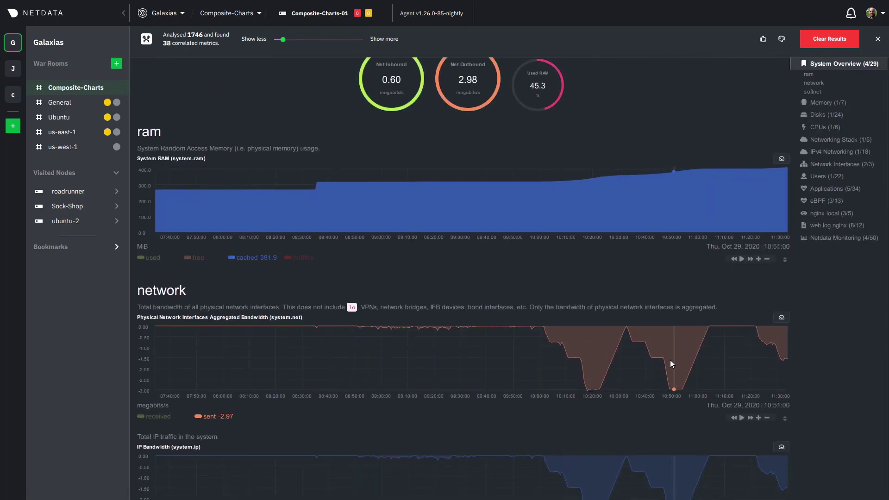
scroll(678, 356, up, 1)
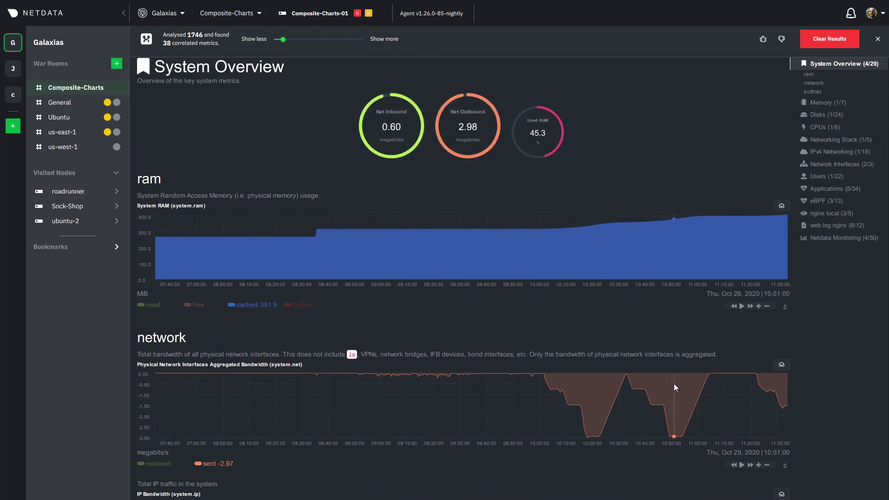
click(820, 42)
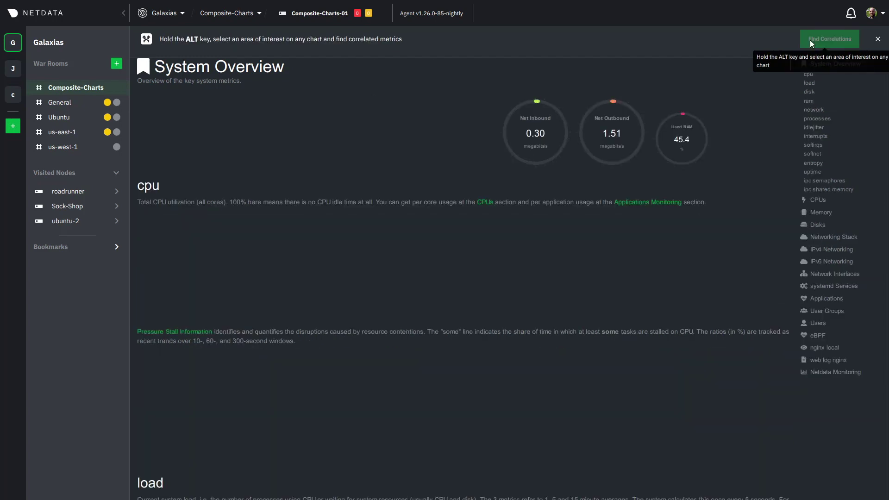
click(878, 42)
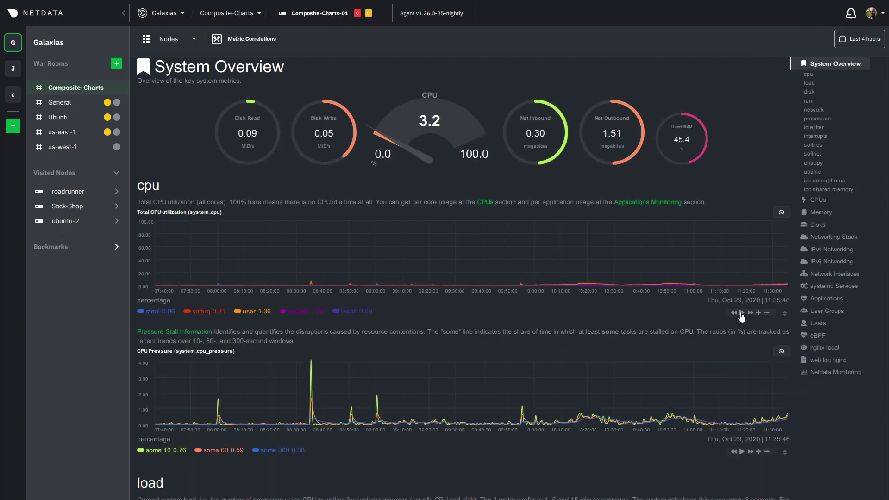
click(861, 38)
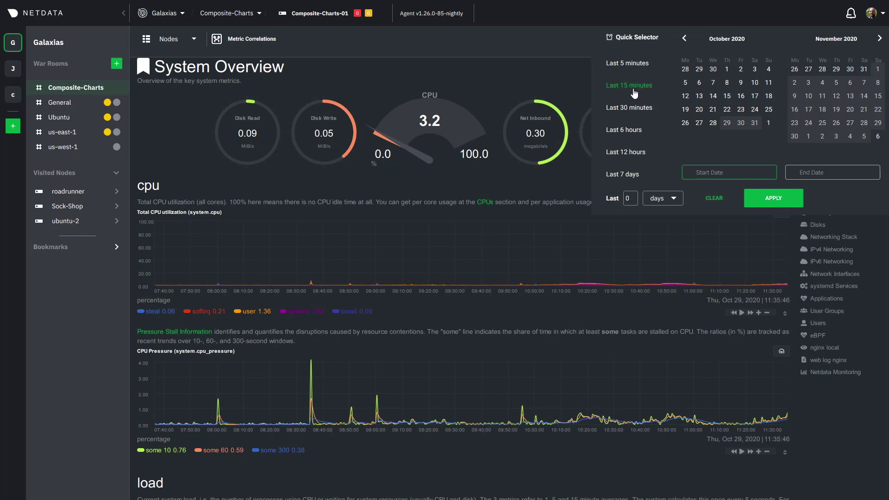
click(771, 201)
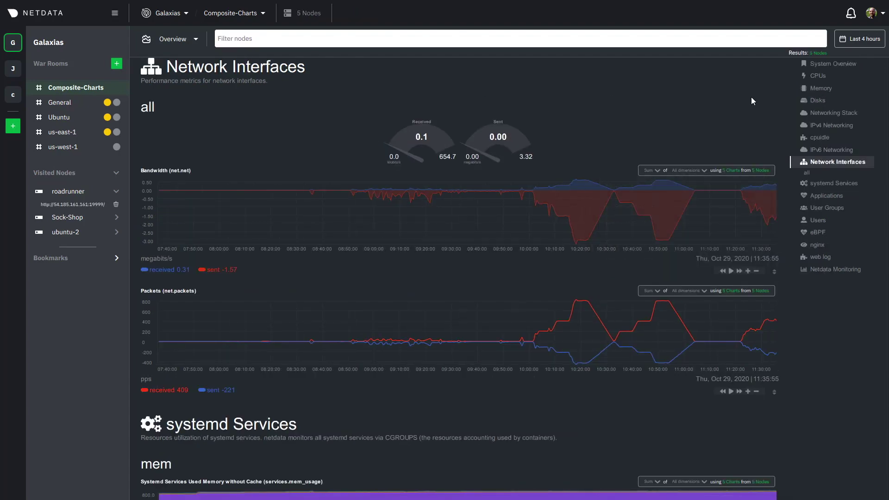
- Jump to System Overview, where CPU charts average 5 charts from 5 nodes
click(833, 63)
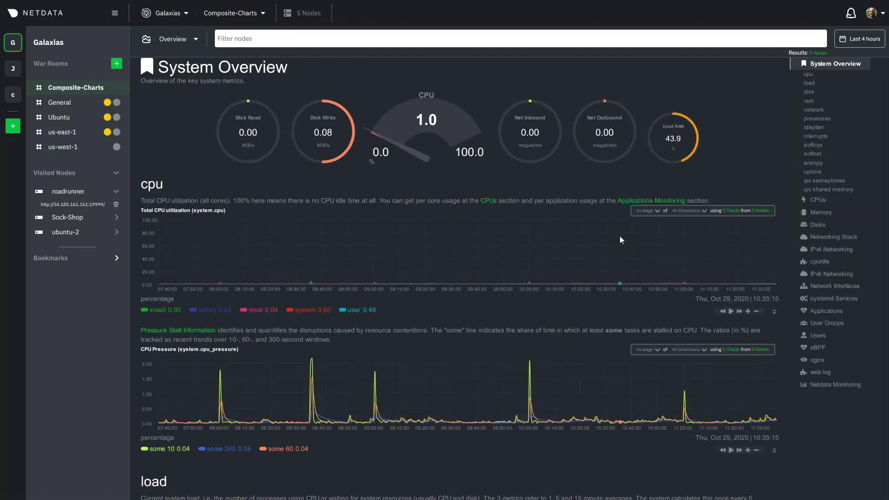